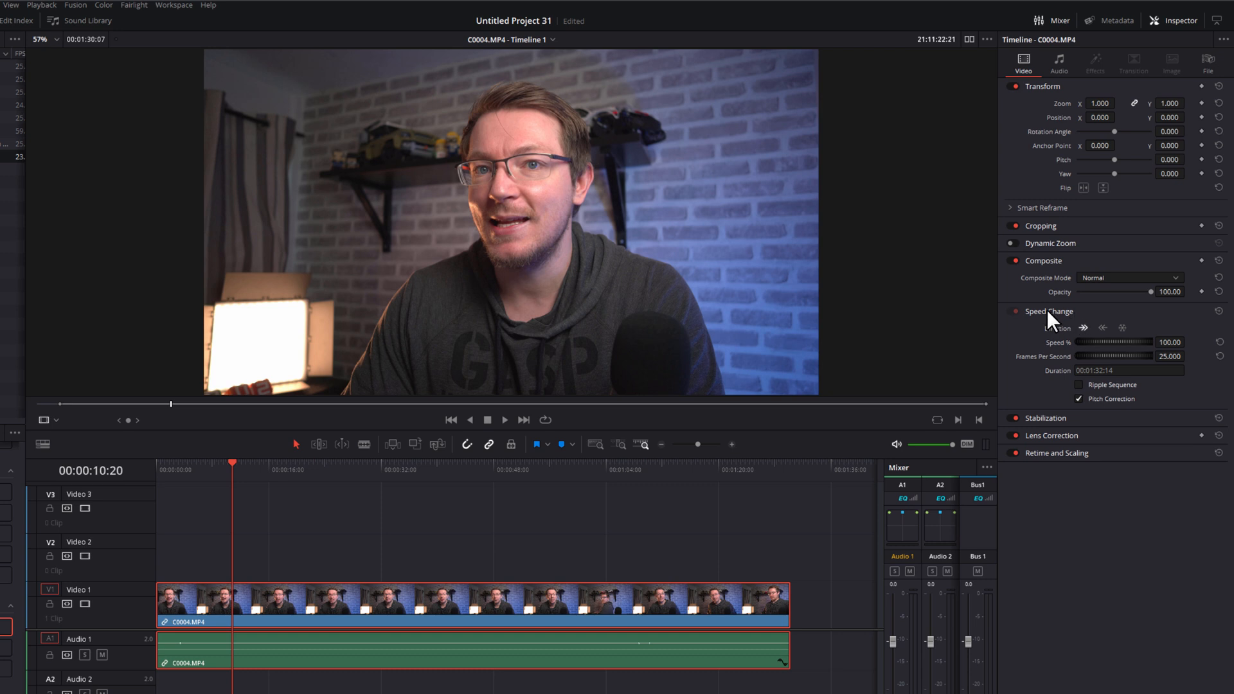
Step: Apply a freeze frame to the C0004.MP4 clip from 00:00:10:20 through its Speed Change direction setting, and play back the cut
{"action": "left_click", "coordinate": [1043, 310]}
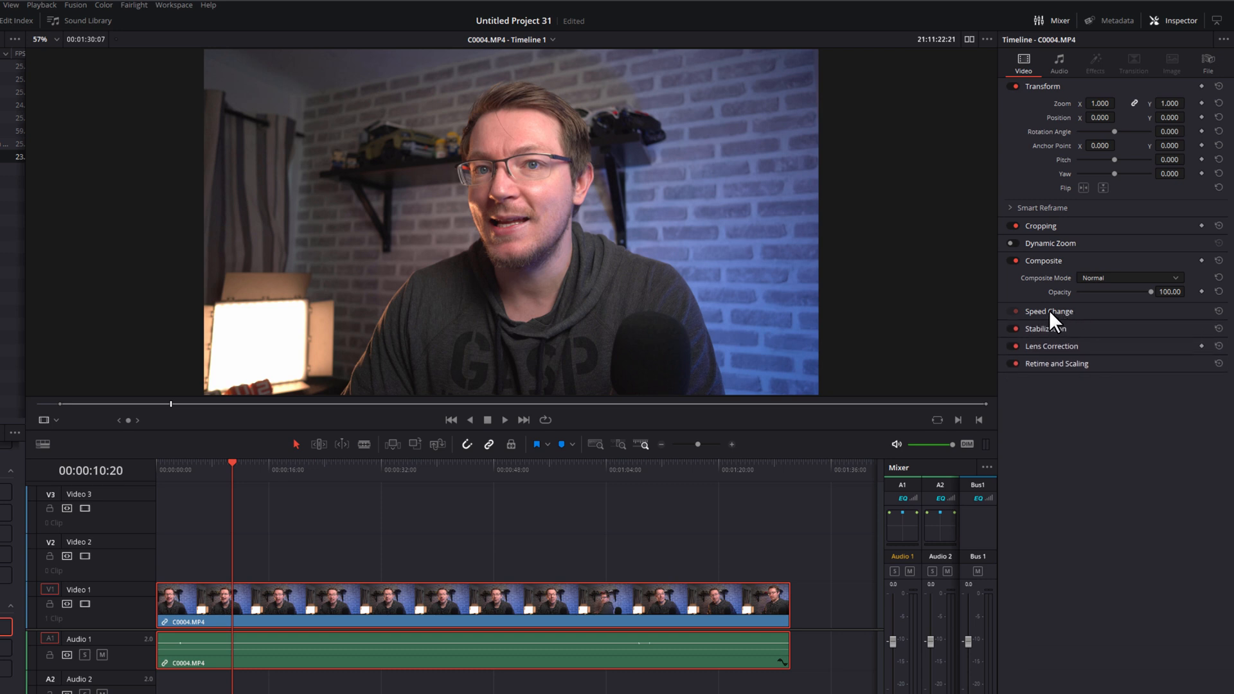
{"action": "left_click", "coordinate": [1048, 311]}
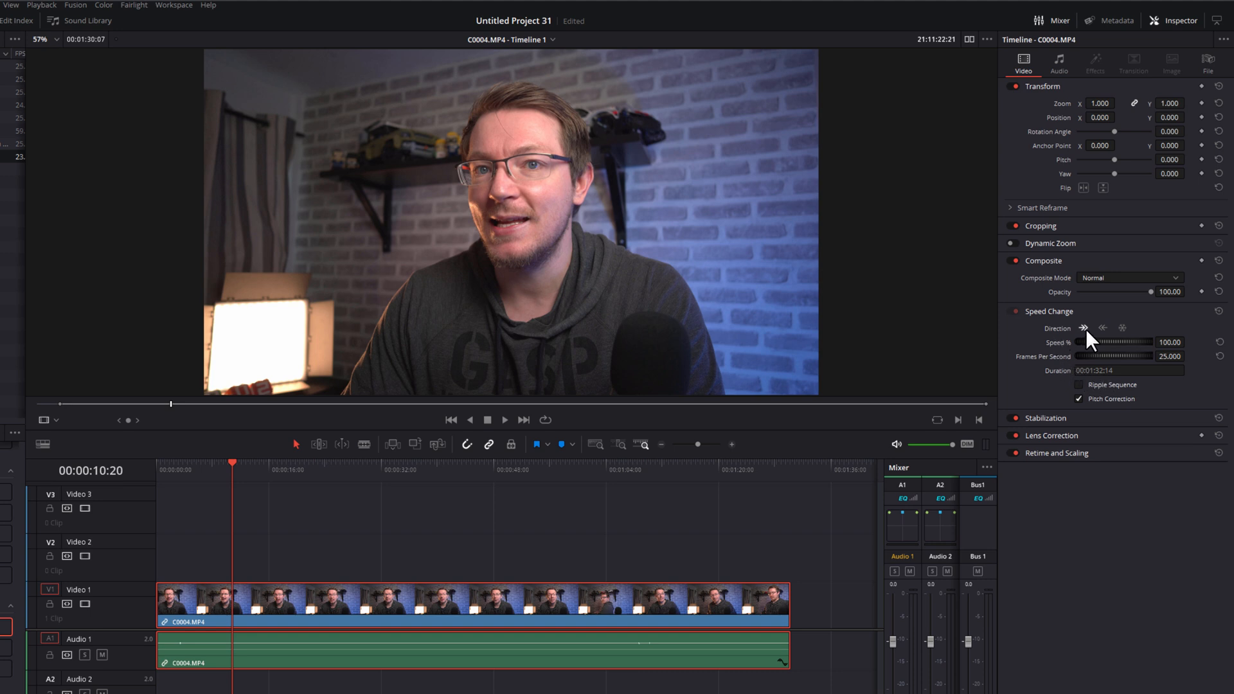
{"action": "left_click", "coordinate": [1122, 328]}
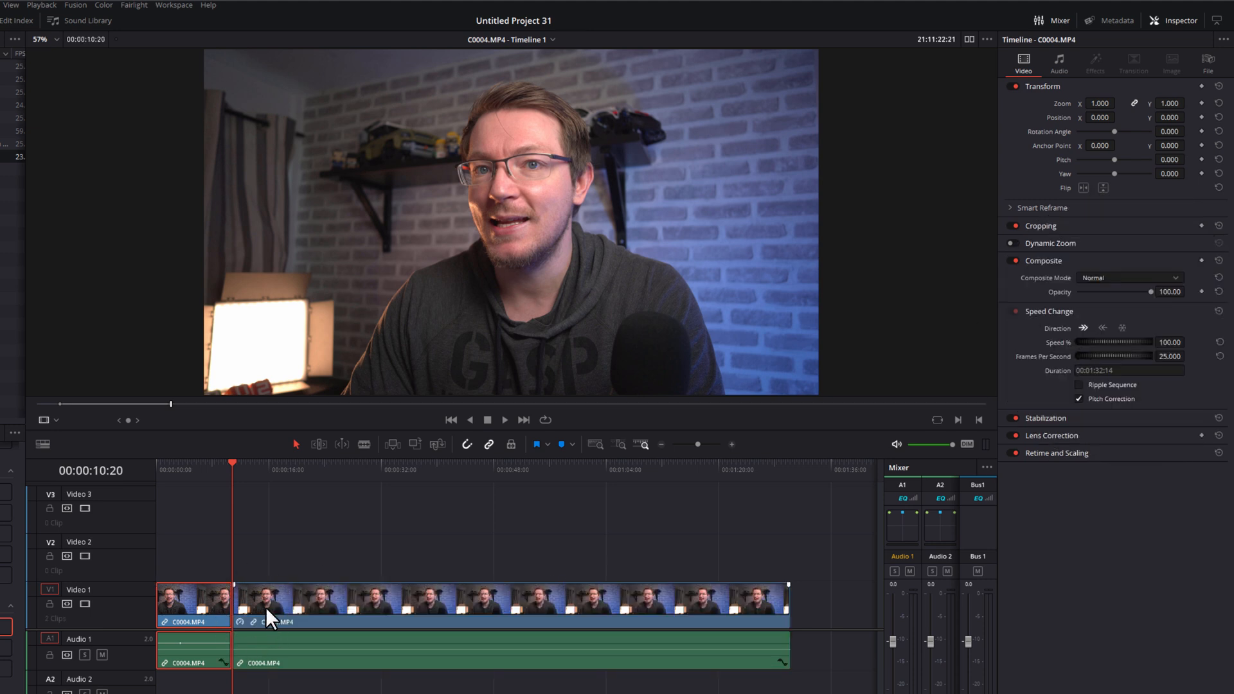
{"action": "left_click_drag", "start_coordinate": [232, 473], "coordinate": [214, 472]}
{"action": "key", "text": "space"}
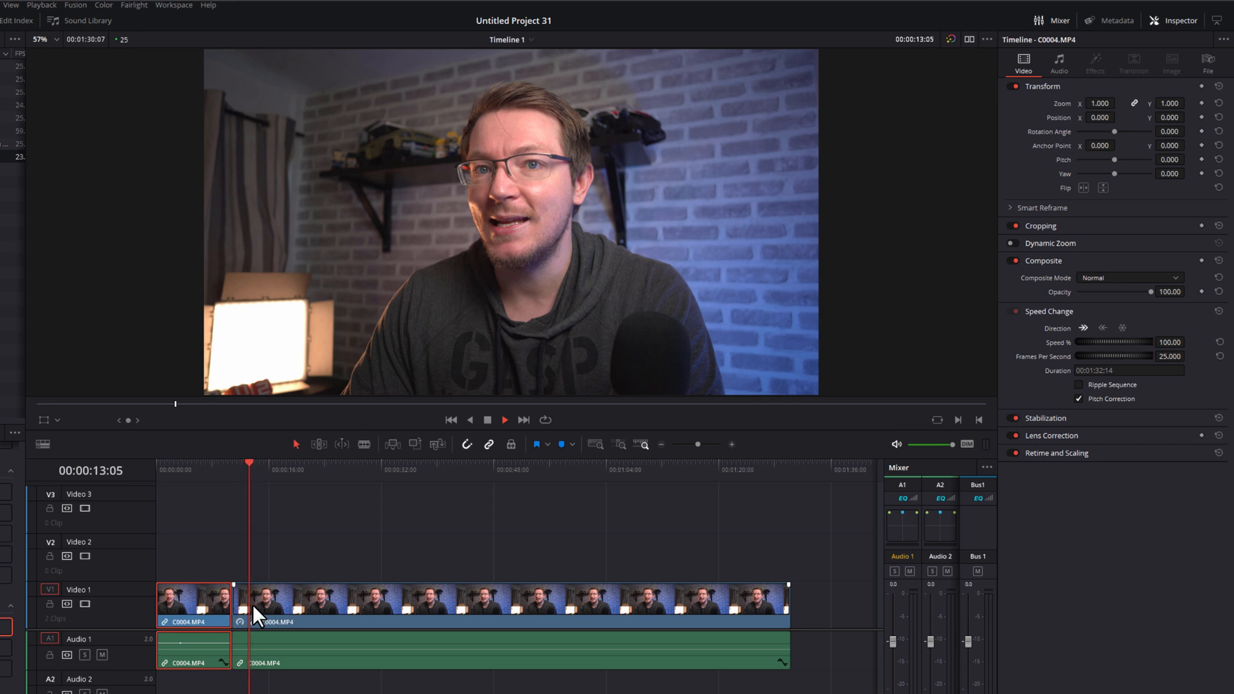
{"action": "key", "text": "space"}
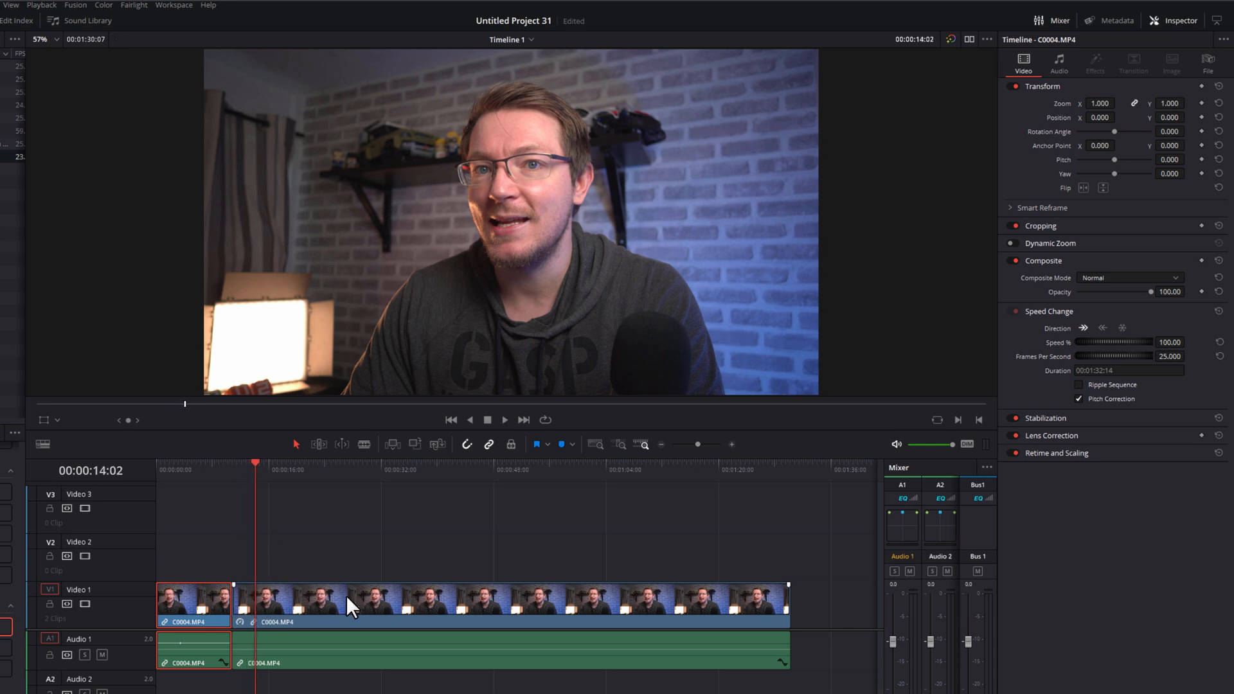
Step: Split the frozen segment at 00:00:16:06
{"action": "left_click", "coordinate": [233, 473]}
{"action": "left_click", "coordinate": [254, 475]}
{"action": "left_click", "coordinate": [269, 476]}
{"action": "left_click", "coordinate": [270, 475]}
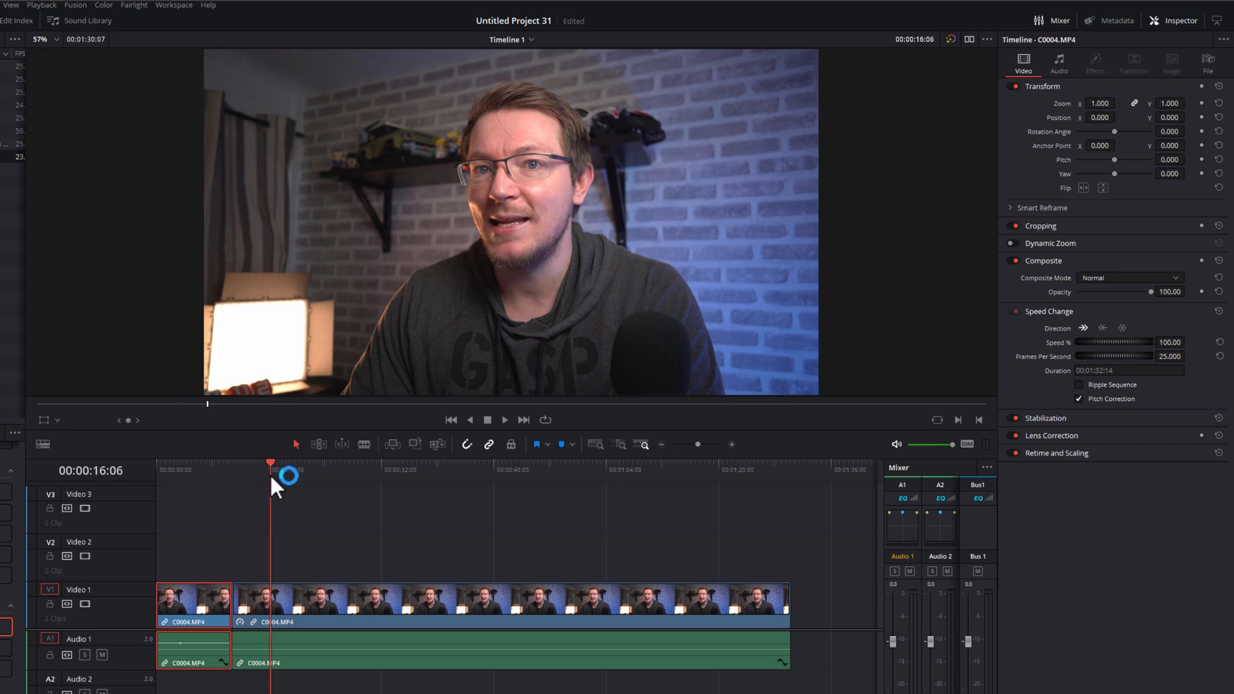
{"action": "left_click", "coordinate": [323, 595]}
{"action": "key", "text": "ctrl+b"}
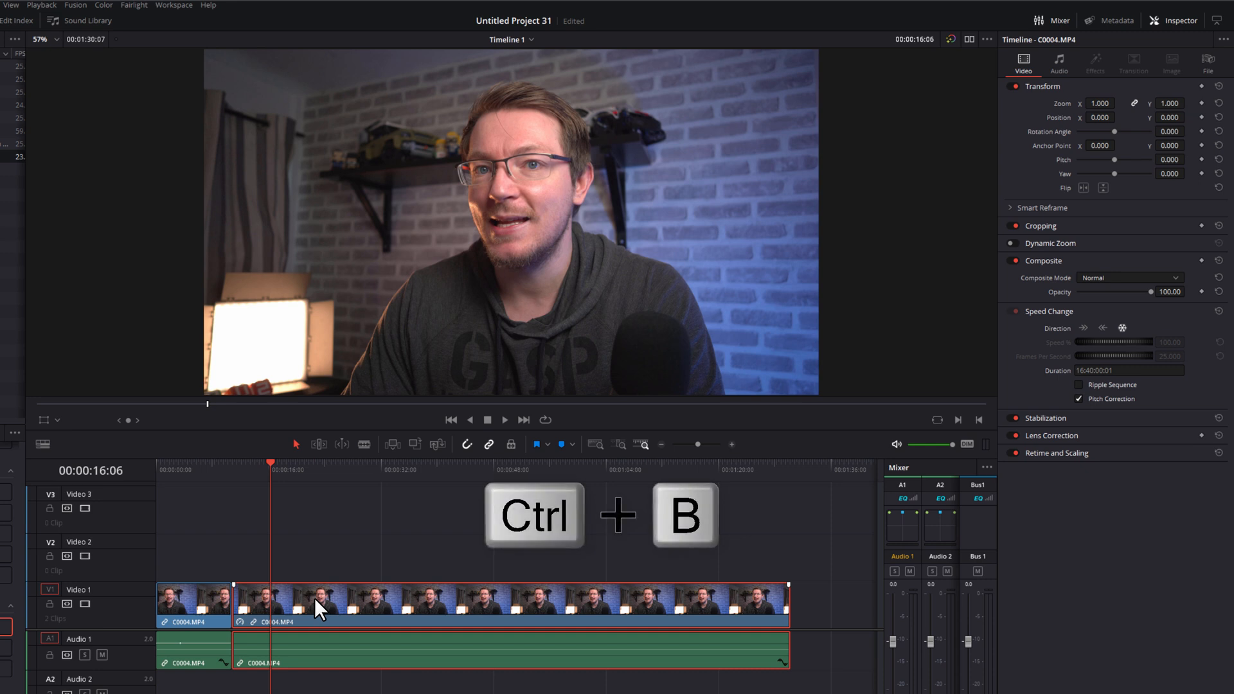
{"action": "key", "text": "ctrl+b"}
Step: Reset the speed change on the segment after 00:00:16:06 and play back both ends of the frozen segment
{"action": "left_click", "coordinate": [314, 603]}
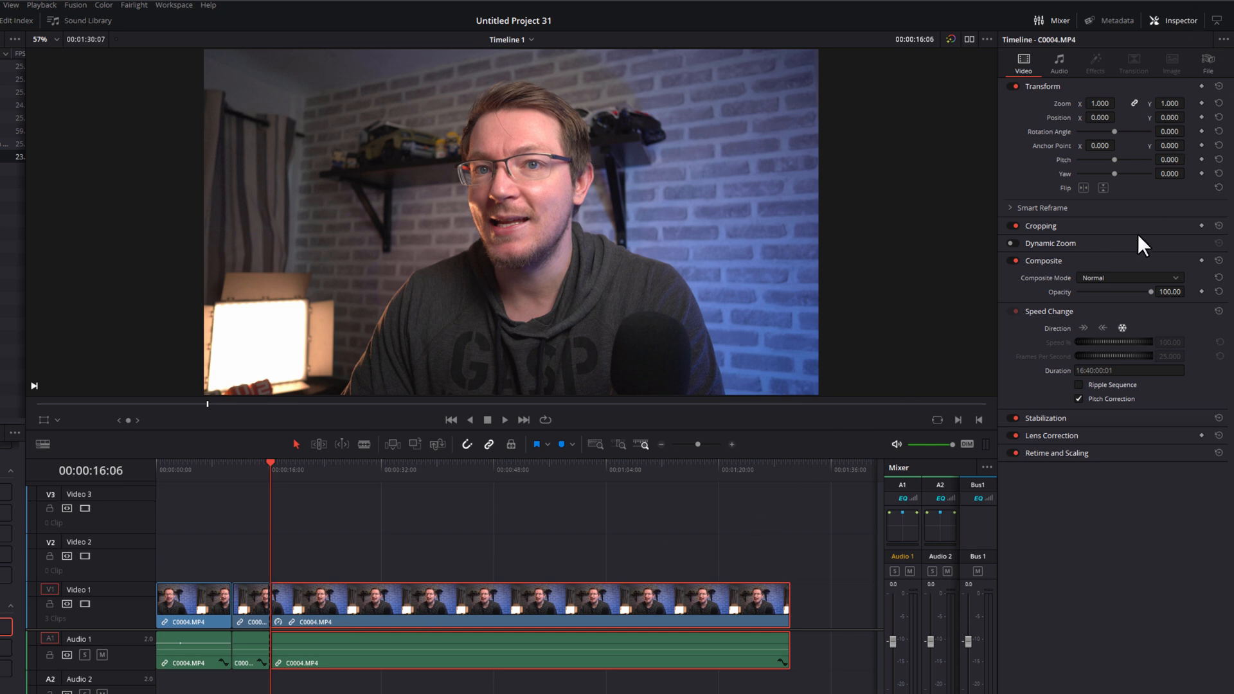
{"action": "left_click", "coordinate": [1218, 311]}
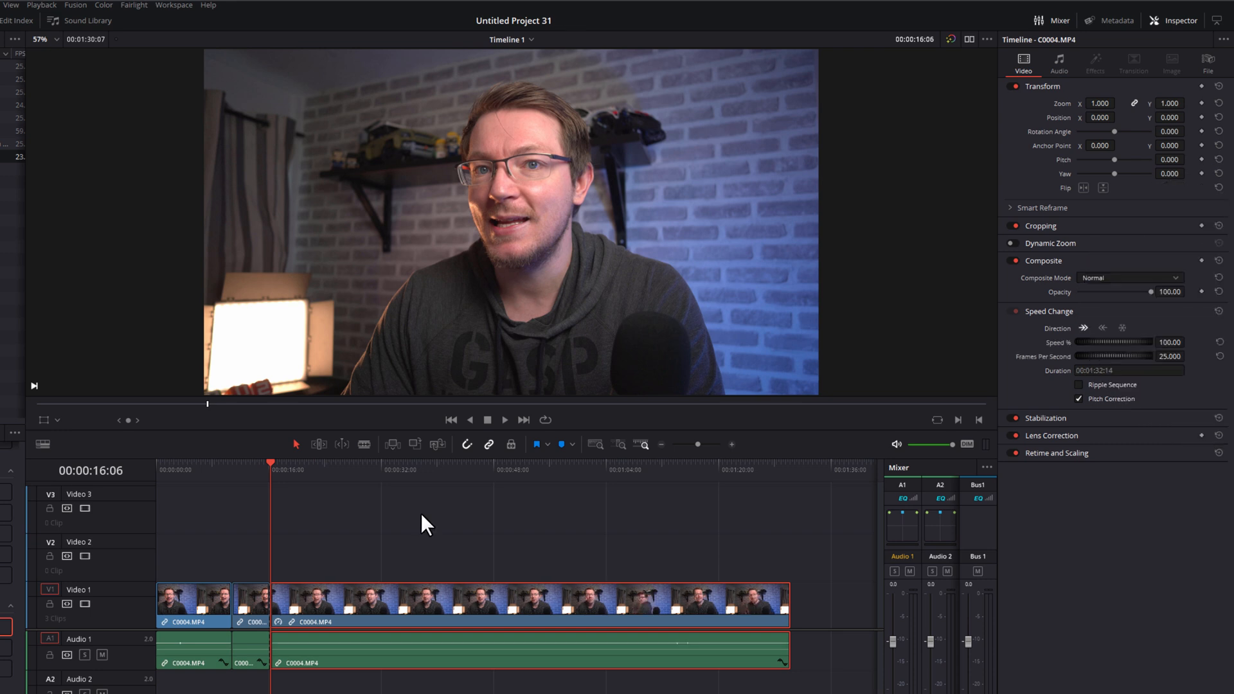
{"action": "key", "text": "space"}
{"action": "left_click", "coordinate": [213, 469]}
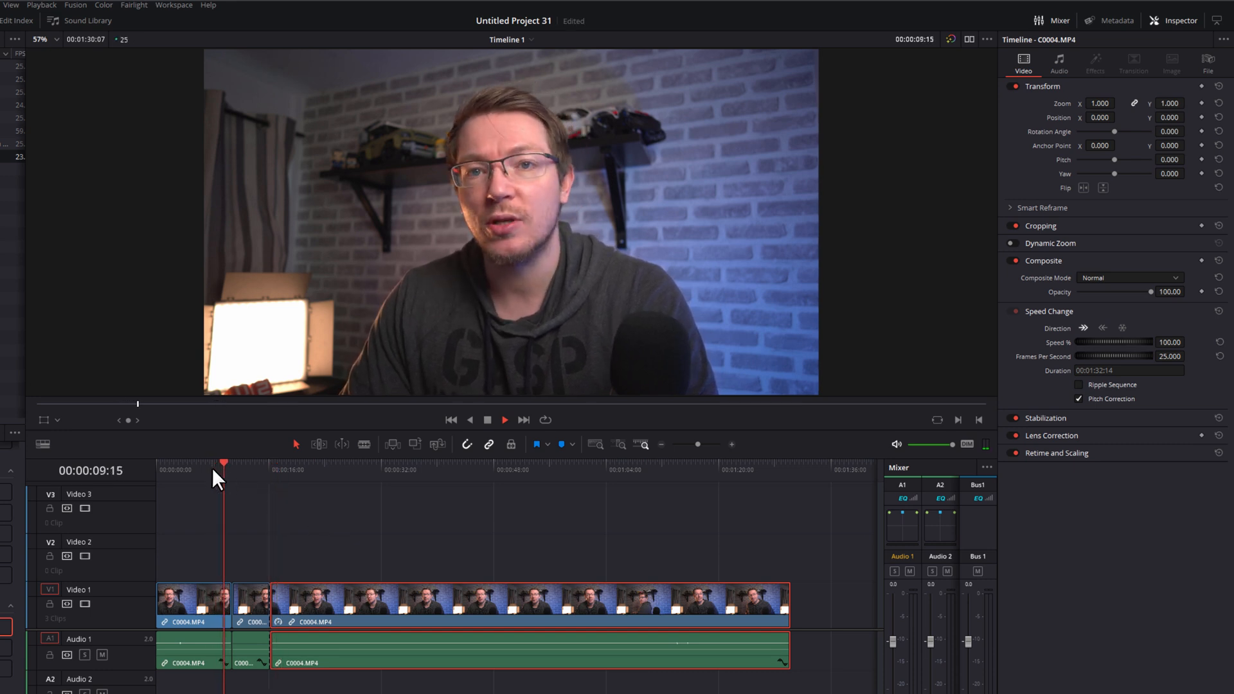
{"action": "left_click", "coordinate": [257, 464]}
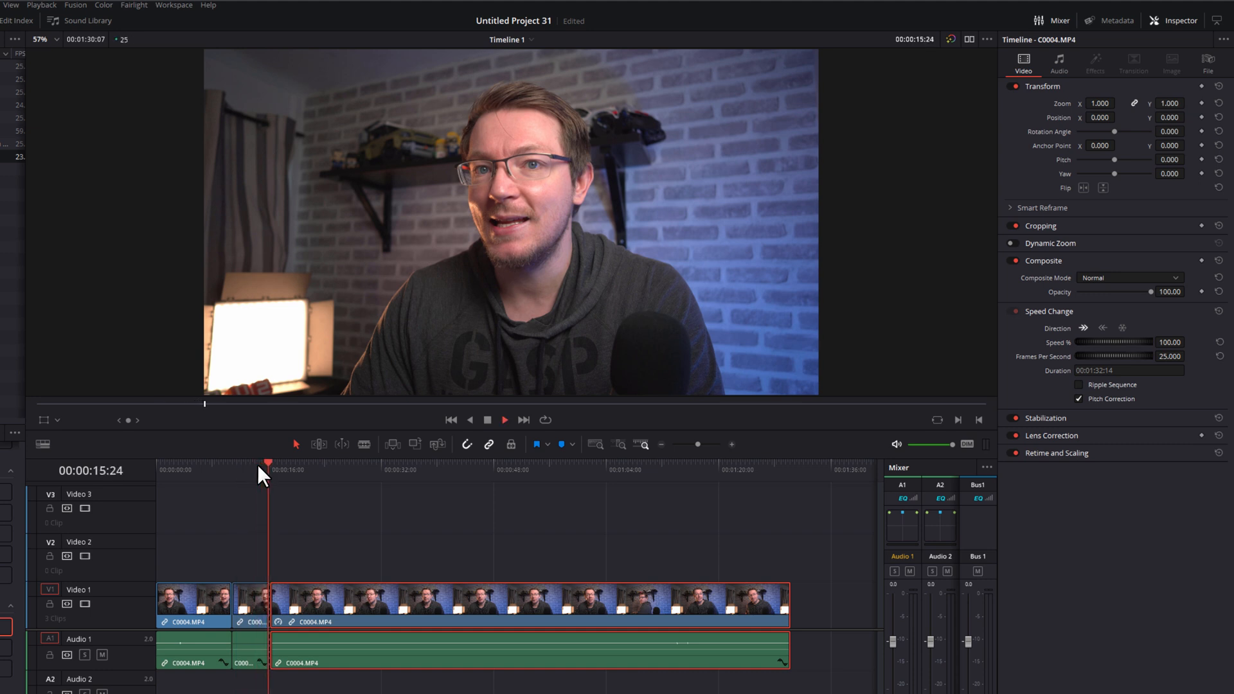
{"action": "key", "text": "space"}
Step: Lengthen the frozen segment to end at about 00:00:24, with the last segment shifted along after it
{"action": "left_click_drag", "start_coordinate": [303, 605], "coordinate": [334, 584]}
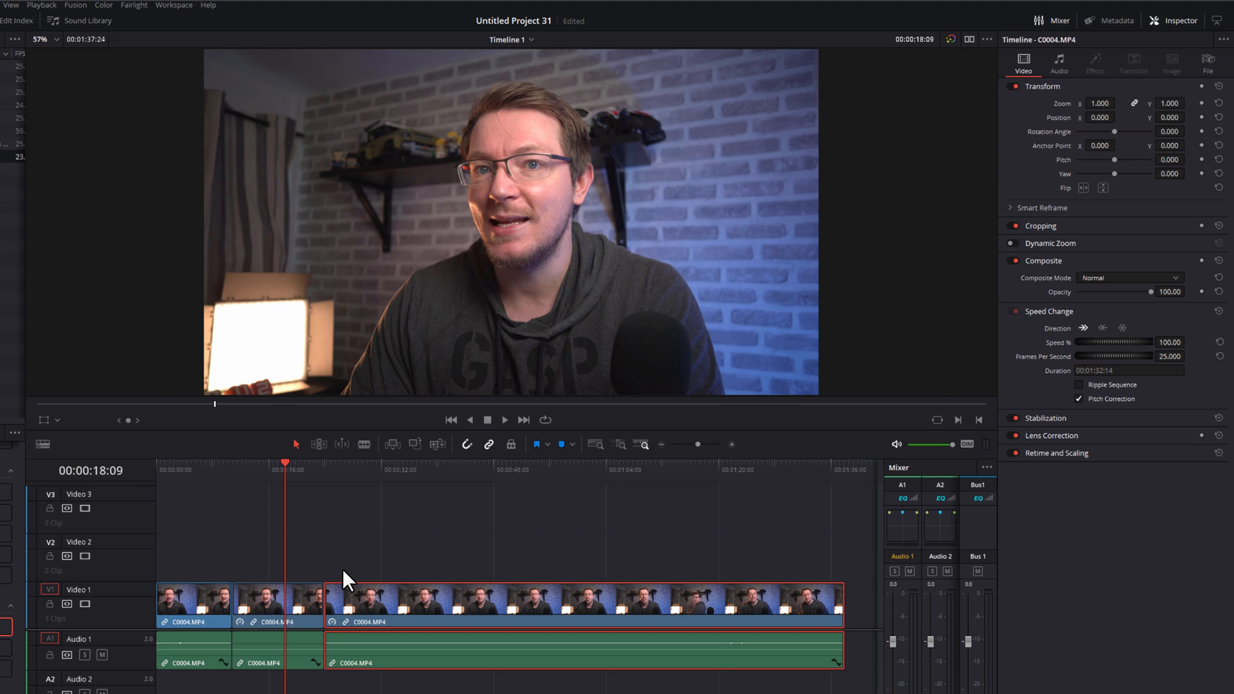
{"action": "left_click", "coordinate": [351, 540]}
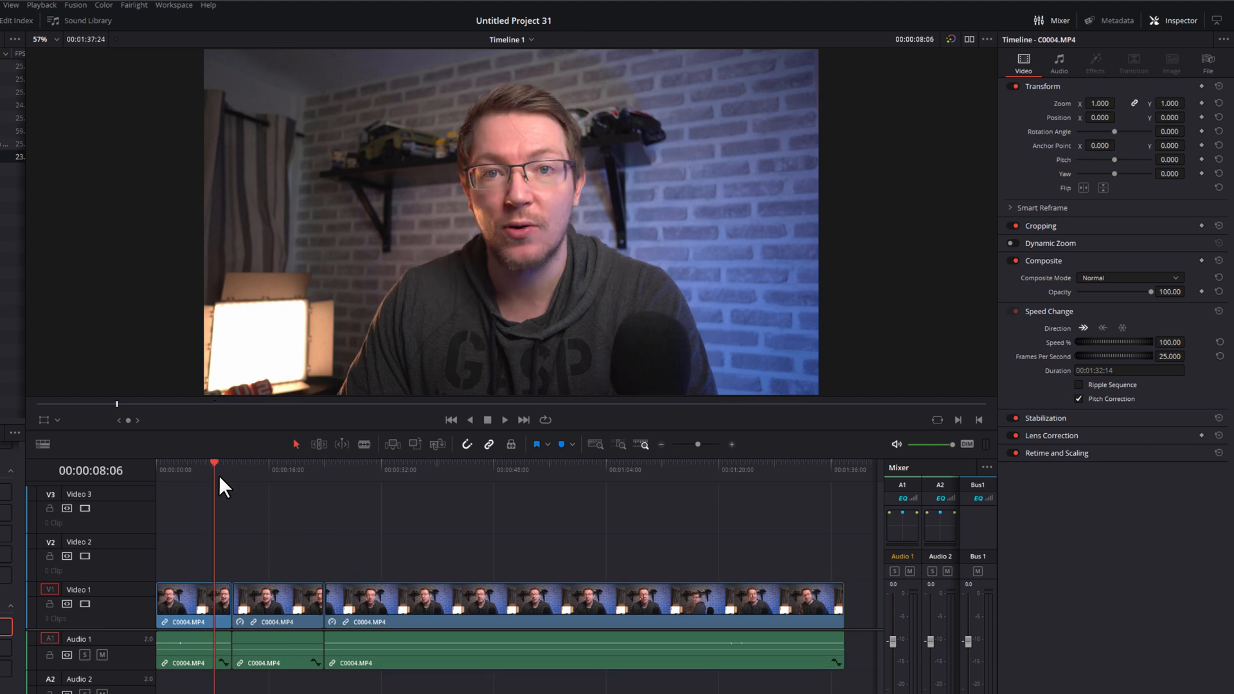
Step: Add Transform keyframes to the frozen segment at its first frame, 00:00:10:20
{"action": "key", "text": "Down"}
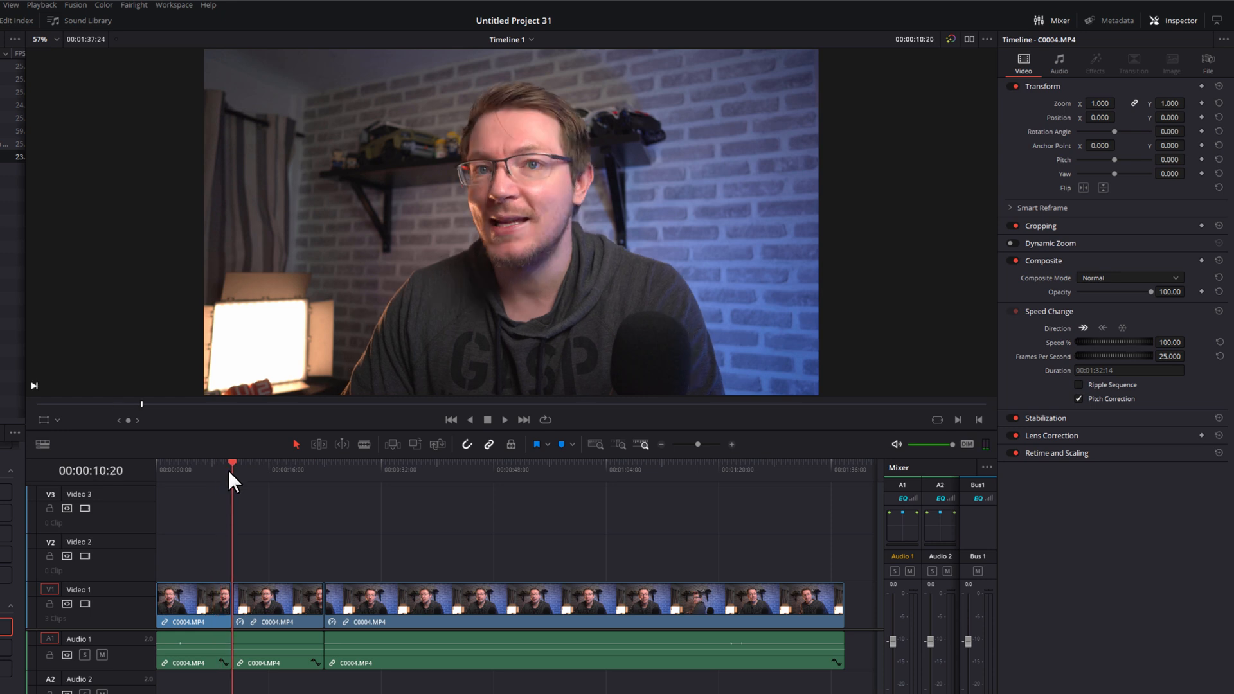
{"action": "left_click_drag", "start_coordinate": [225, 469], "coordinate": [242, 495]}
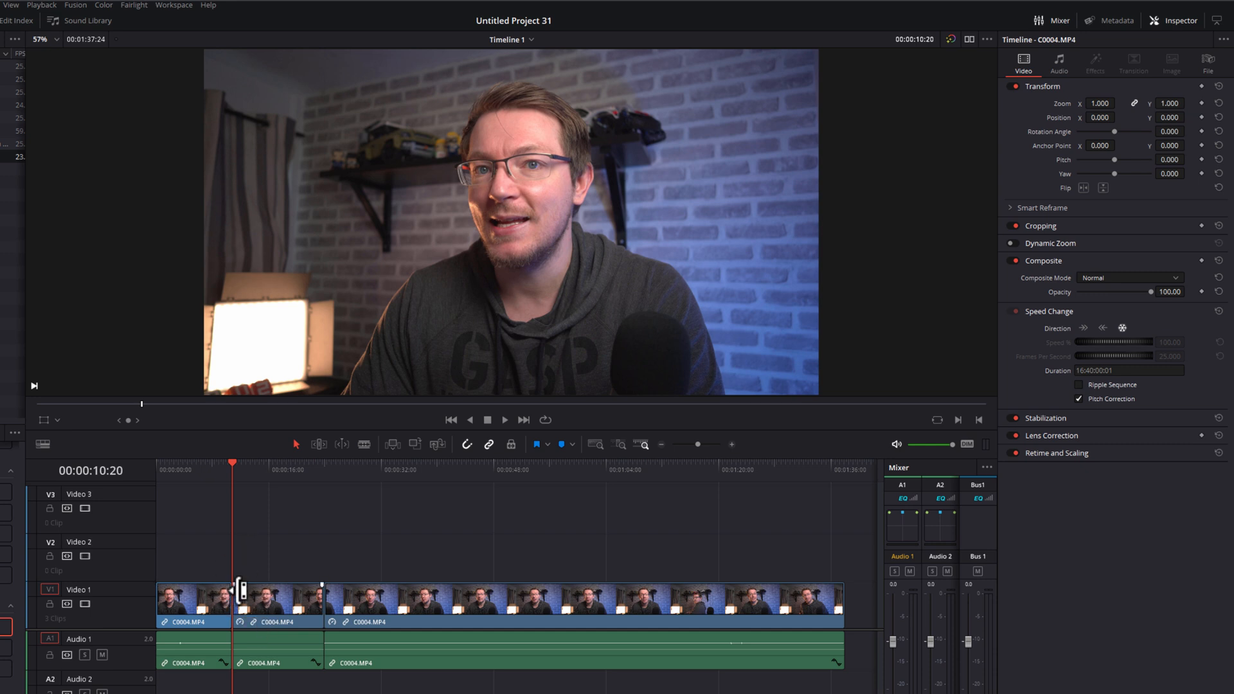
{"action": "left_click", "coordinate": [220, 603]}
{"action": "left_click", "coordinate": [261, 603]}
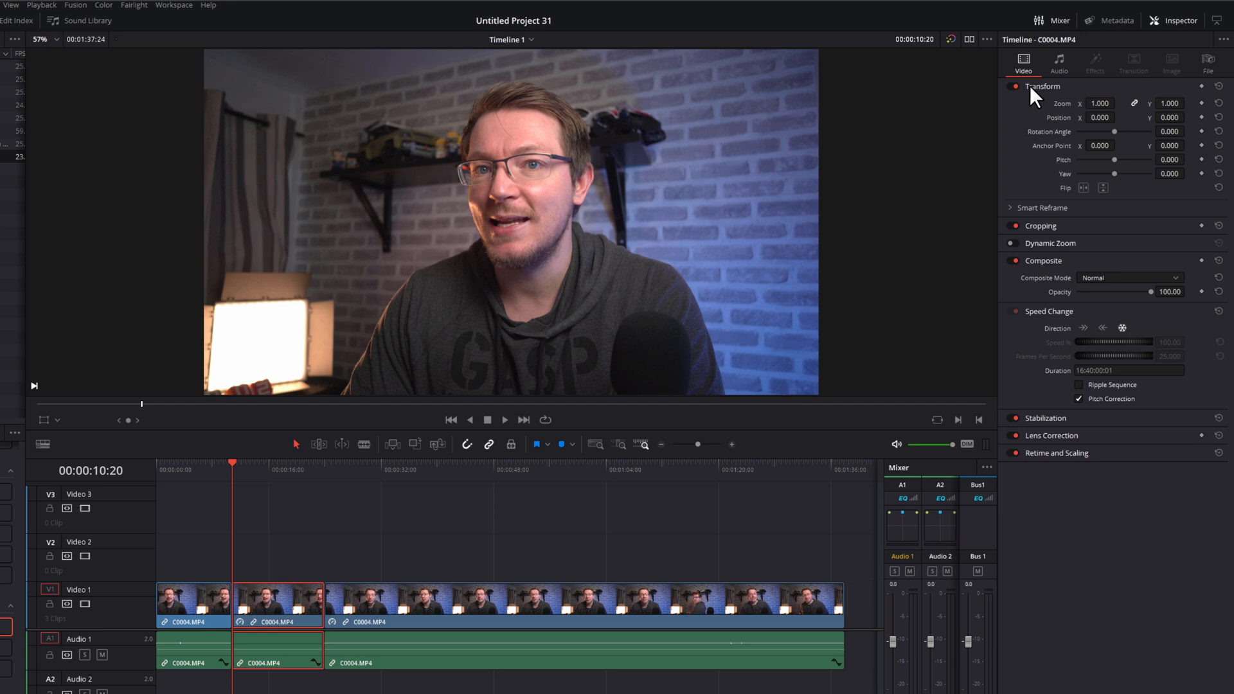
{"action": "left_click", "coordinate": [1201, 87]}
Step: At the frozen segment's last frame, 00:00:23:22, set zoom to 1.930 and position to X -91, Y -253, and play back the animation
{"action": "left_click_drag", "start_coordinate": [237, 473], "coordinate": [311, 472]}
{"action": "key", "text": "Left"}
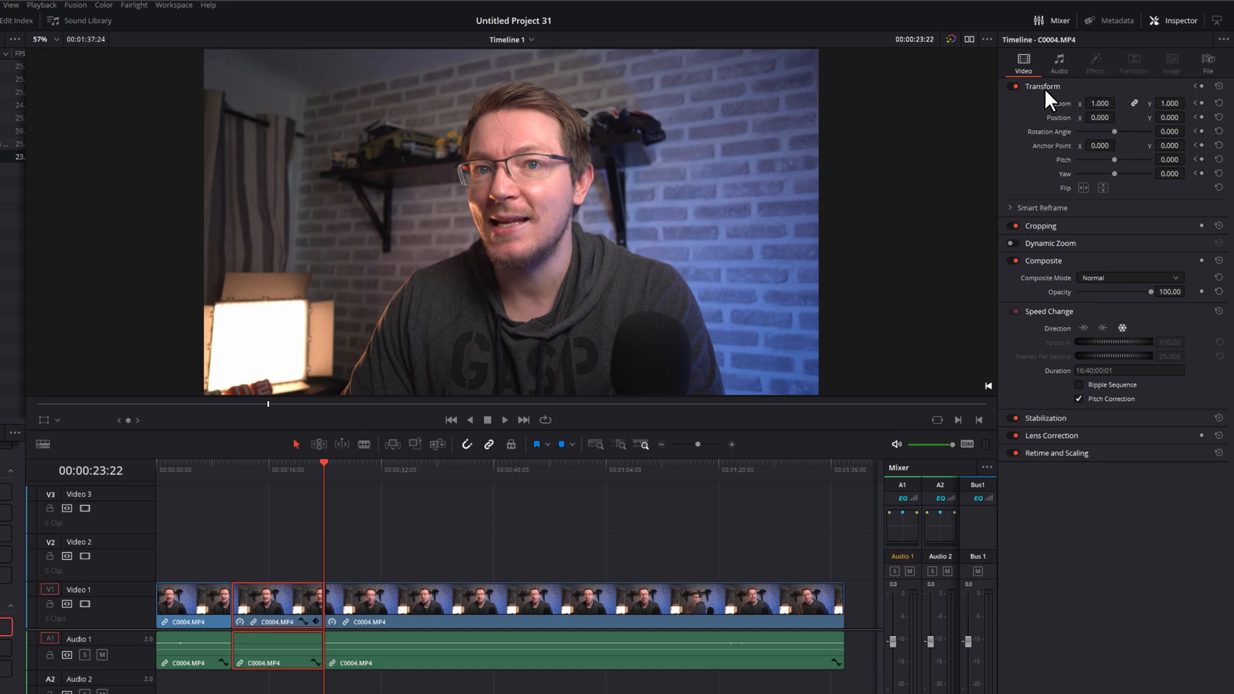
{"action": "left_click_drag", "start_coordinate": [1095, 103], "coordinate": [1090, 119]}
{"action": "left_click_drag", "start_coordinate": [1171, 117], "coordinate": [1147, 118]}
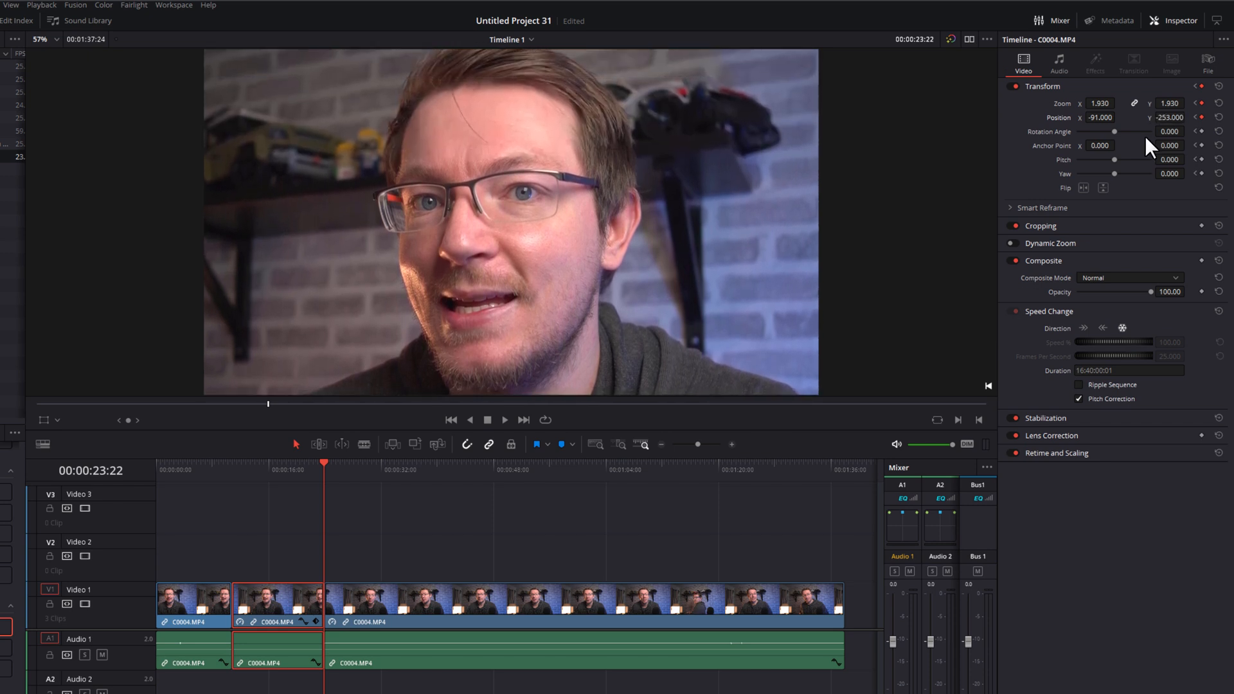
{"action": "left_click_drag", "start_coordinate": [276, 464], "coordinate": [227, 475]}
{"action": "key", "text": "space"}
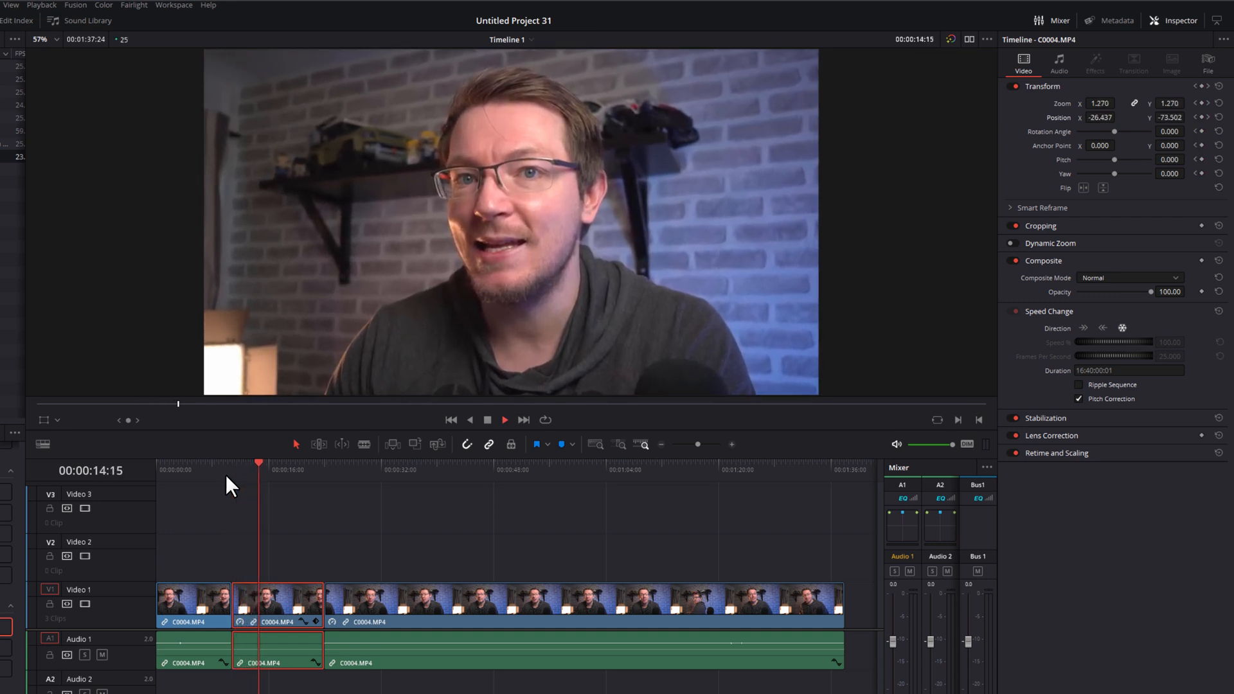
{"action": "key", "text": "space"}
Step: Place the ES_Story music track on Audio 2 under the frozen segment and play back the zoom with music
{"action": "left_click_drag", "start_coordinate": [0, 218], "coordinate": [214, 671]}
{"action": "left_click", "coordinate": [229, 465]}
{"action": "key", "text": "space"}
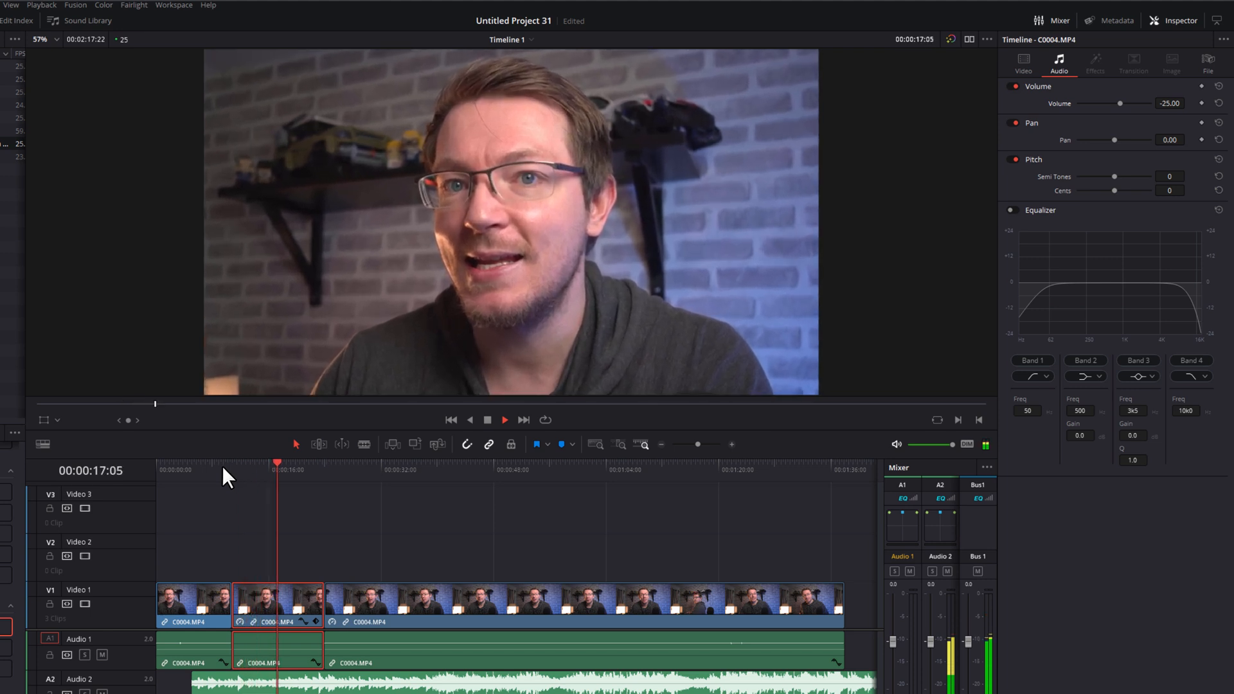
{"action": "key", "text": "space"}
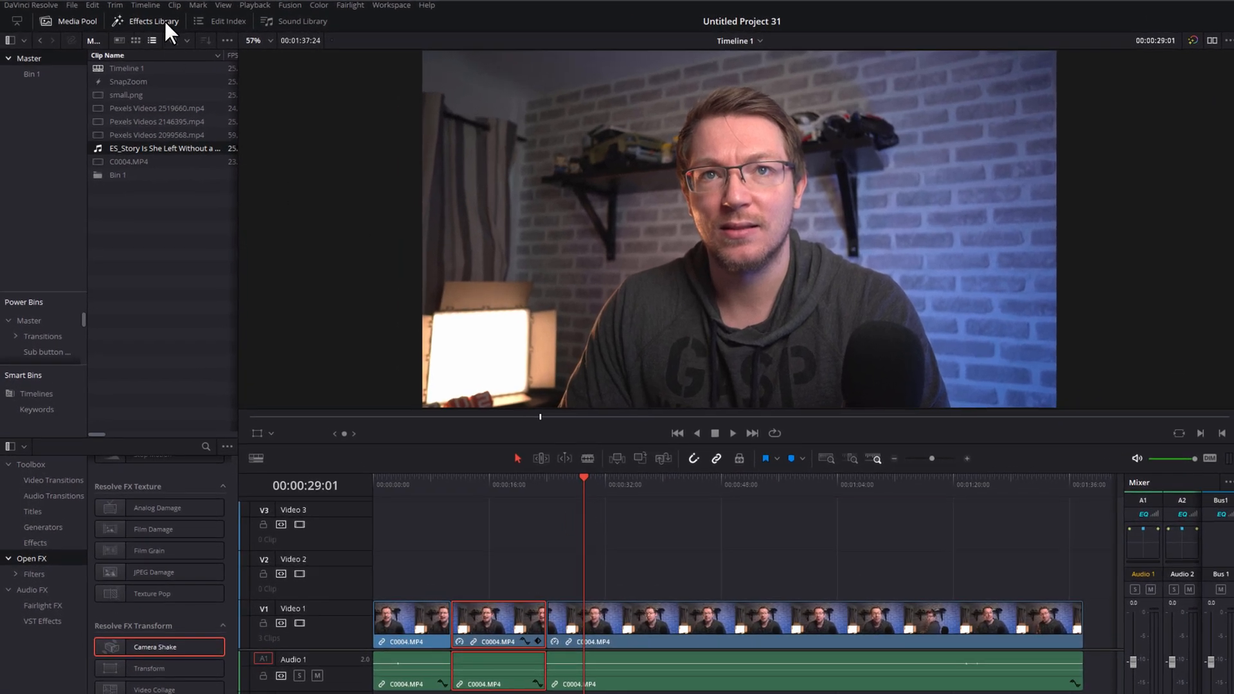
Step: Add an Adjustment Clip from the Toolbox effects to Video 2 at 00:00:29:01
{"action": "left_click", "coordinate": [132, 21]}
{"action": "left_click", "coordinate": [142, 22]}
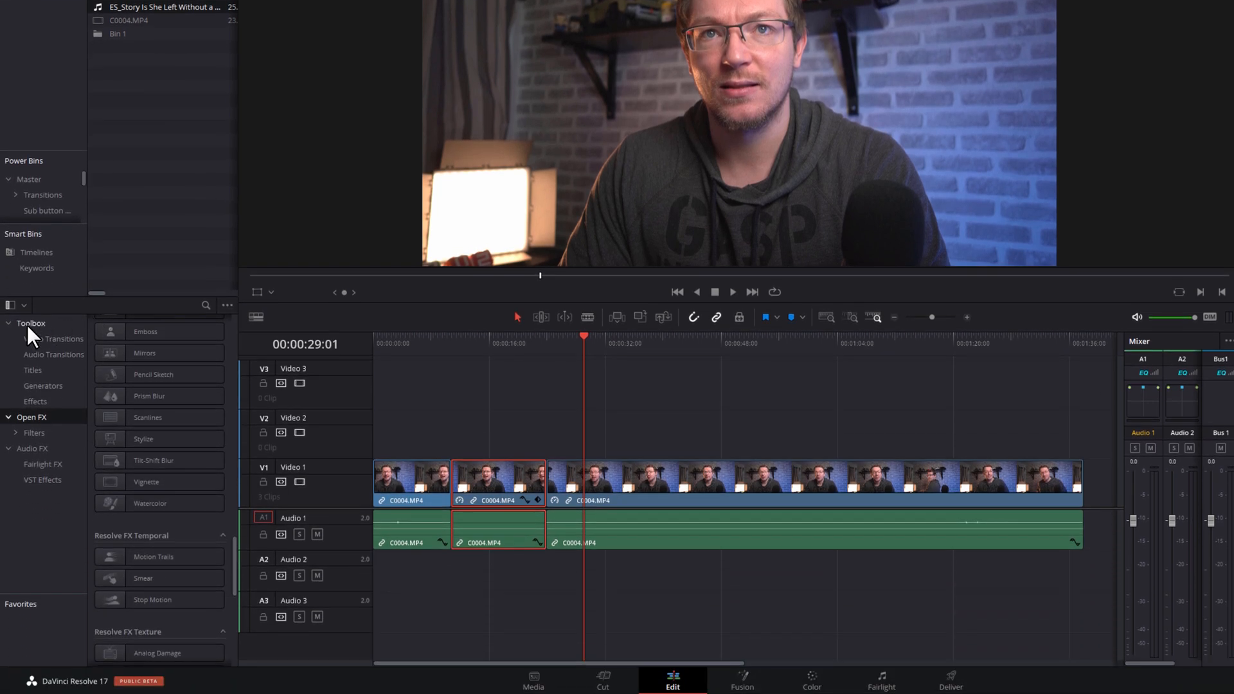
{"action": "left_click", "coordinate": [35, 402]}
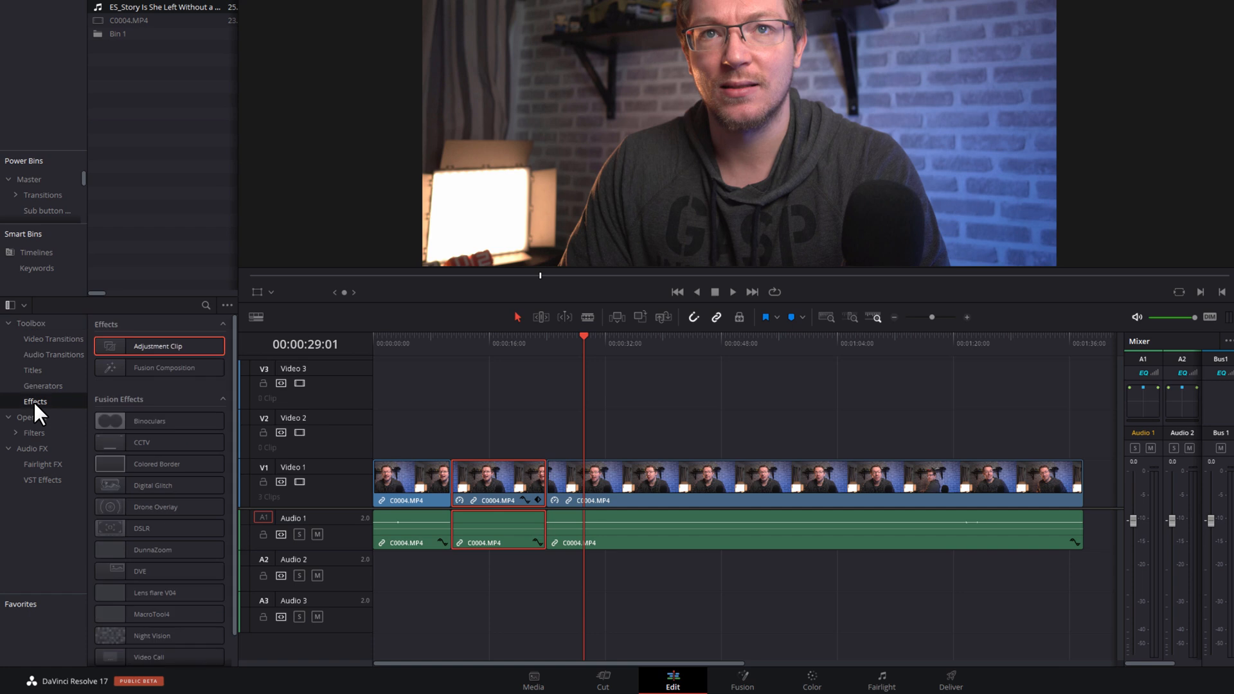
{"action": "left_click_drag", "start_coordinate": [130, 349], "coordinate": [615, 439]}
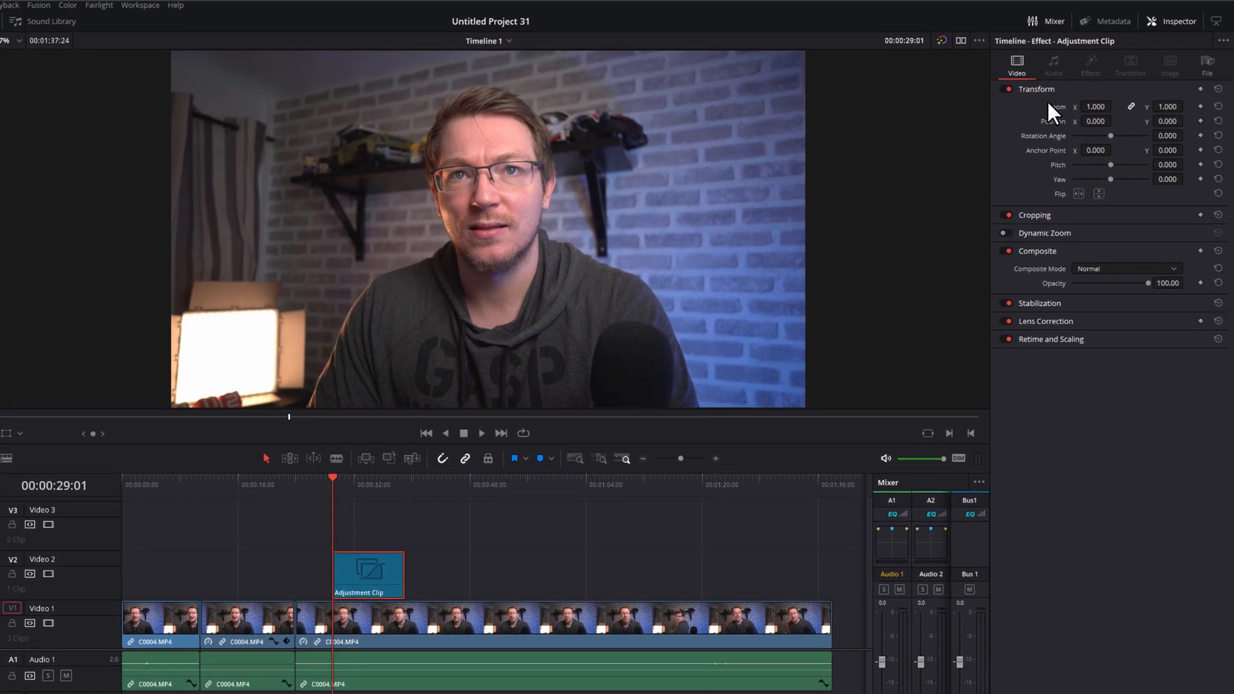
Step: Set the adjustment clip's zoom to 1.490 and play back the jump into the zoomed view
{"action": "left_click_drag", "start_coordinate": [1091, 106], "coordinate": [1149, 106]}
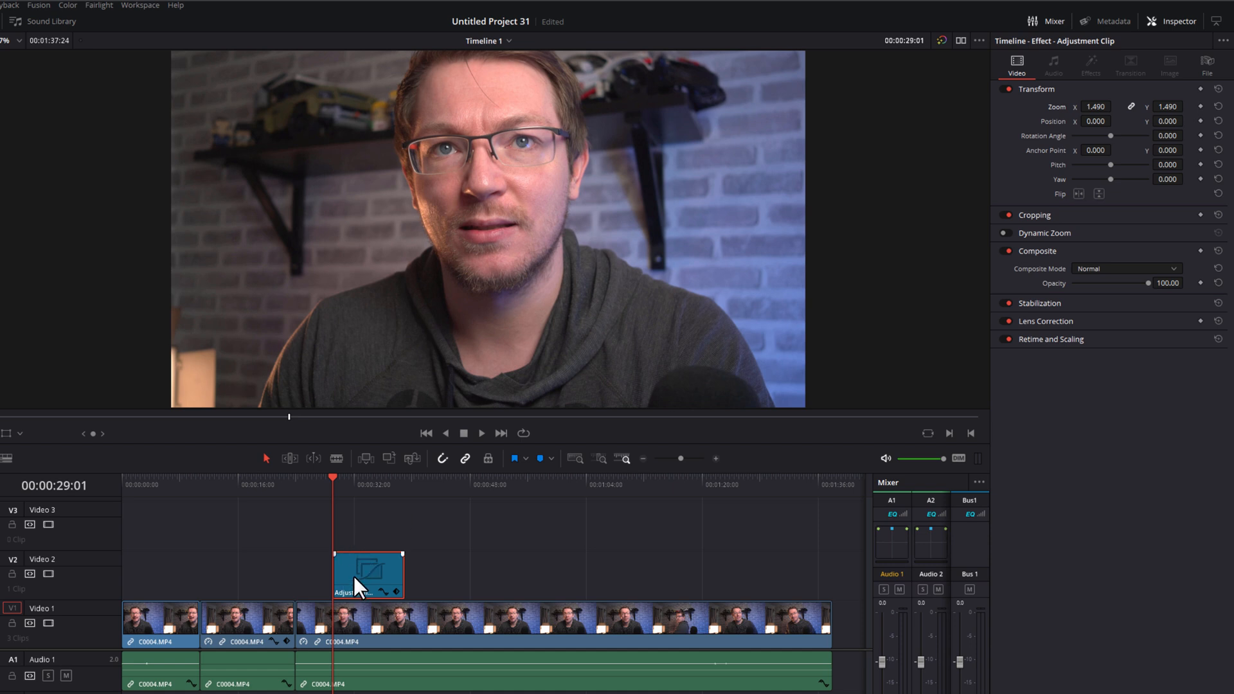
{"action": "left_click_drag", "start_coordinate": [330, 485], "coordinate": [314, 486]}
{"action": "key", "text": "space"}
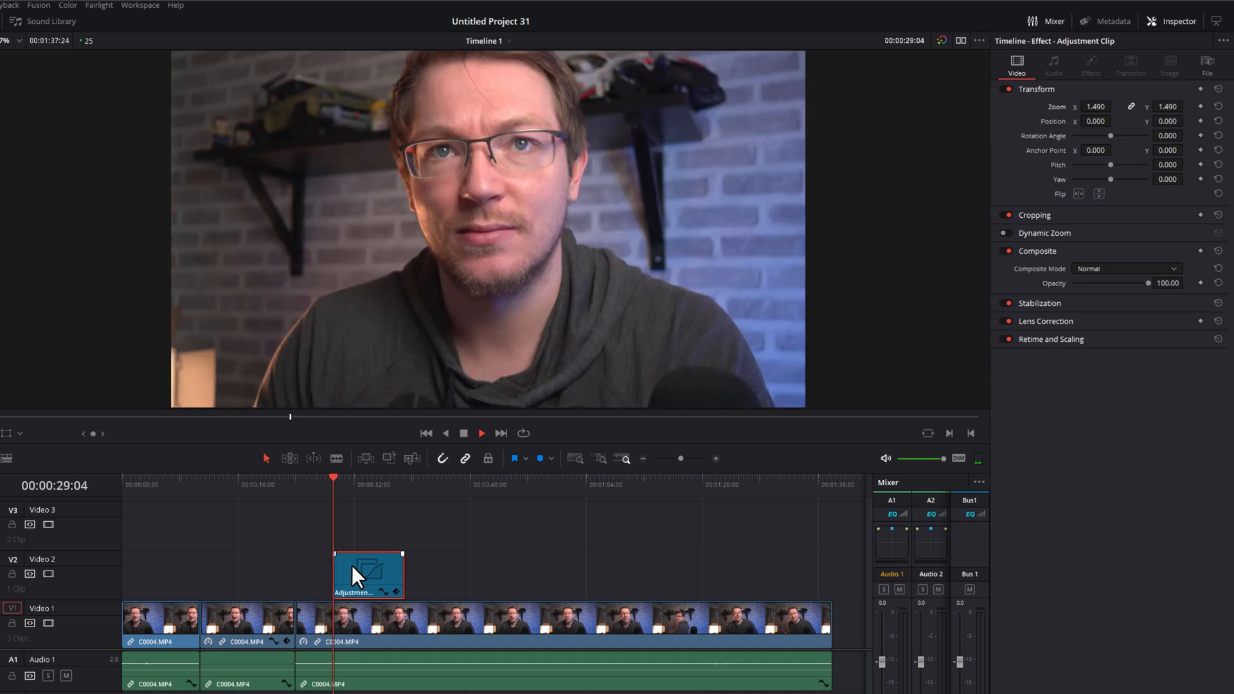
{"action": "left_click", "coordinate": [322, 485]}
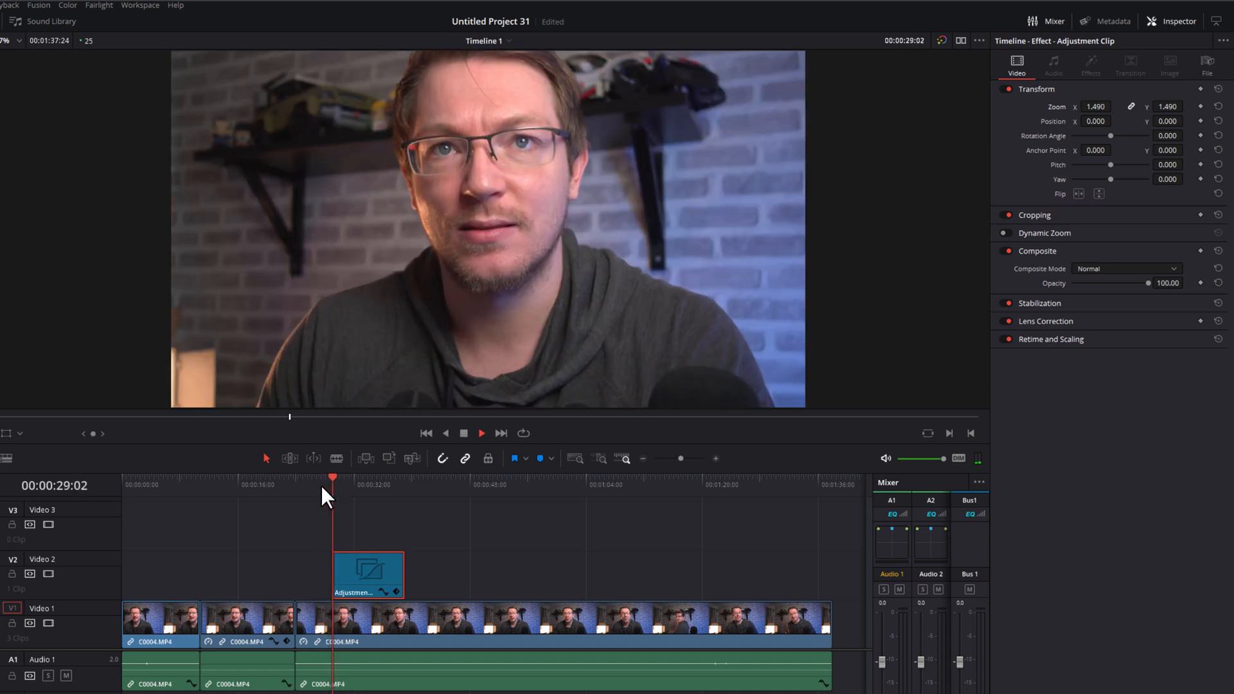
{"action": "key", "text": "space"}
Step: Move the adjustment clip along Video 2 to start at about 00:00:47 and play back the zoom there
{"action": "left_click_drag", "start_coordinate": [359, 583], "coordinate": [492, 580]}
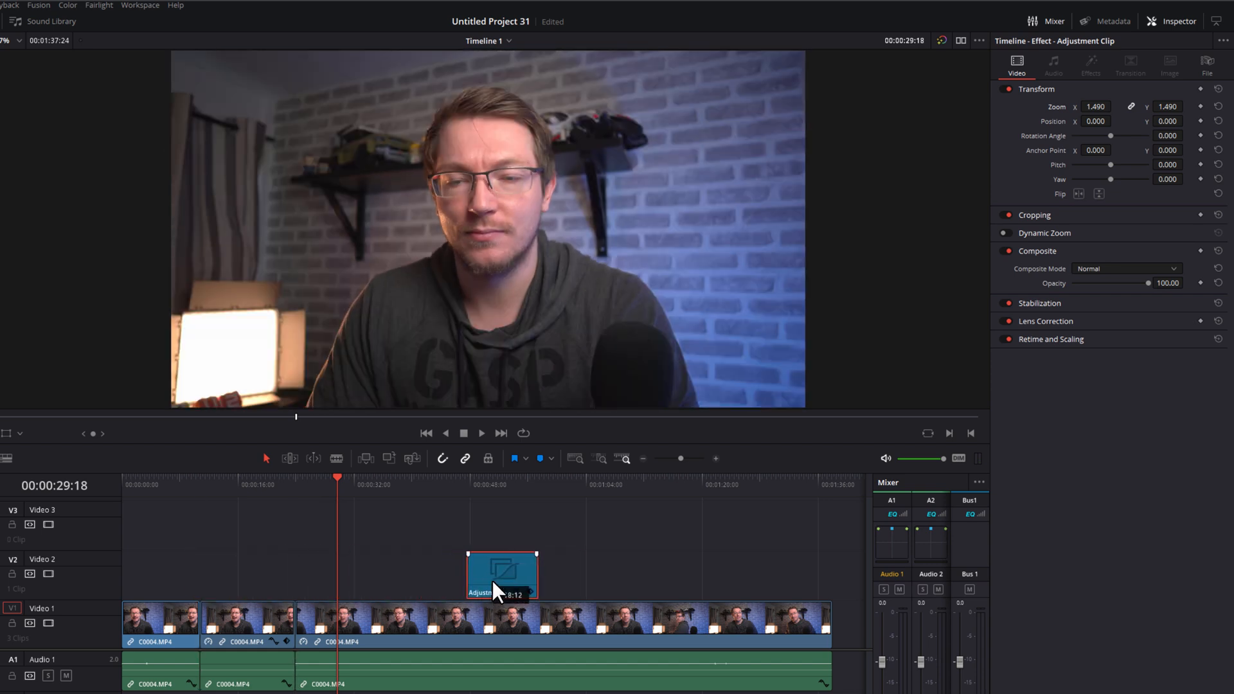
{"action": "left_click", "coordinate": [453, 480]}
{"action": "key", "text": "space"}
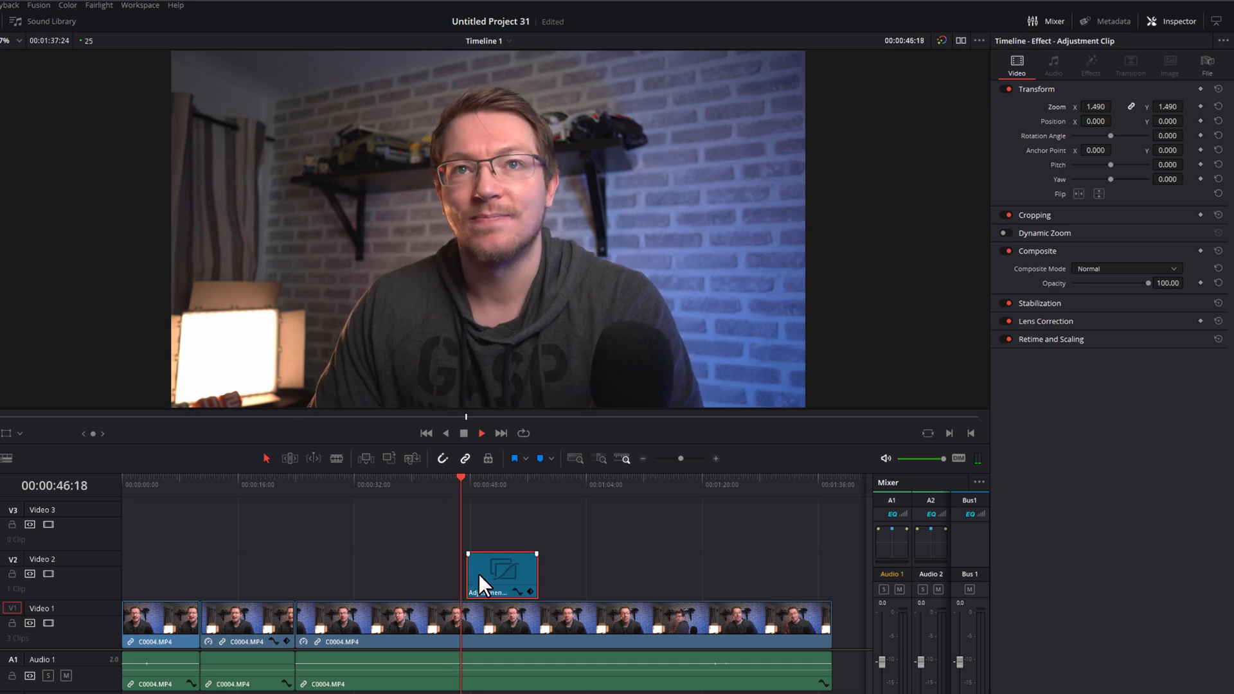
{"action": "key", "text": "space"}
{"action": "left_click", "coordinate": [514, 541]}
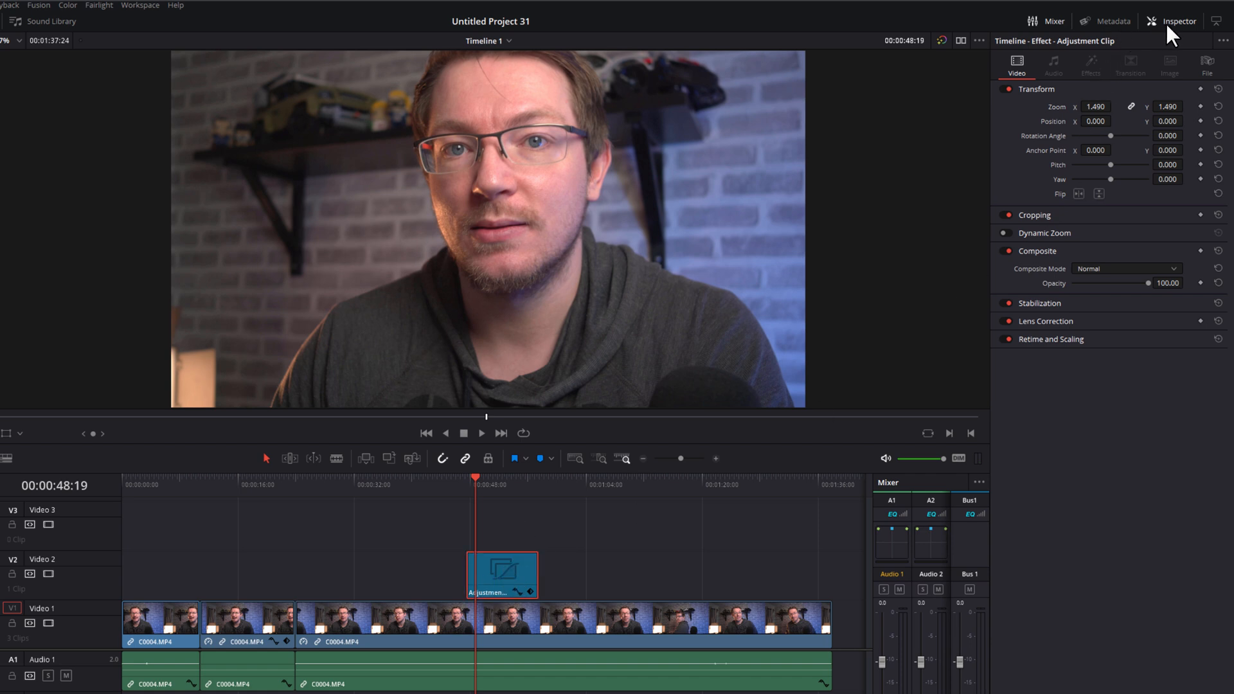
Step: Name the adjustment clip "snapzoom" in its file properties
{"action": "left_click", "coordinate": [1208, 65]}
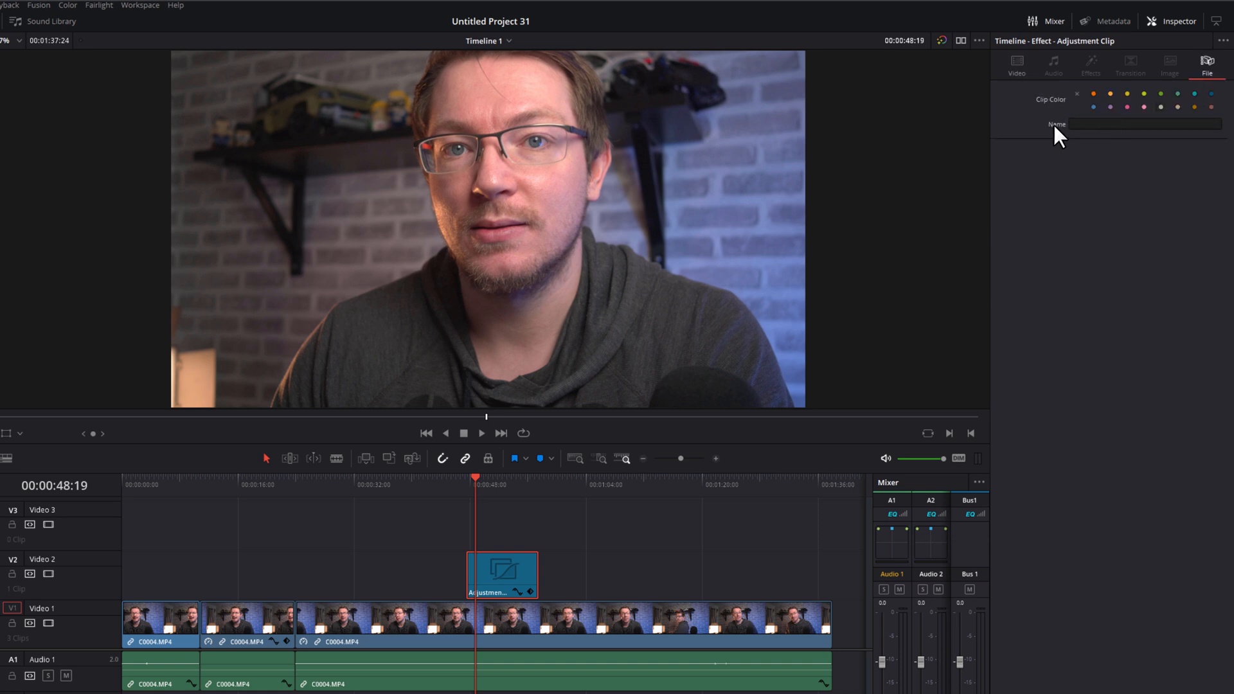
{"action": "left_click", "coordinate": [1082, 125]}
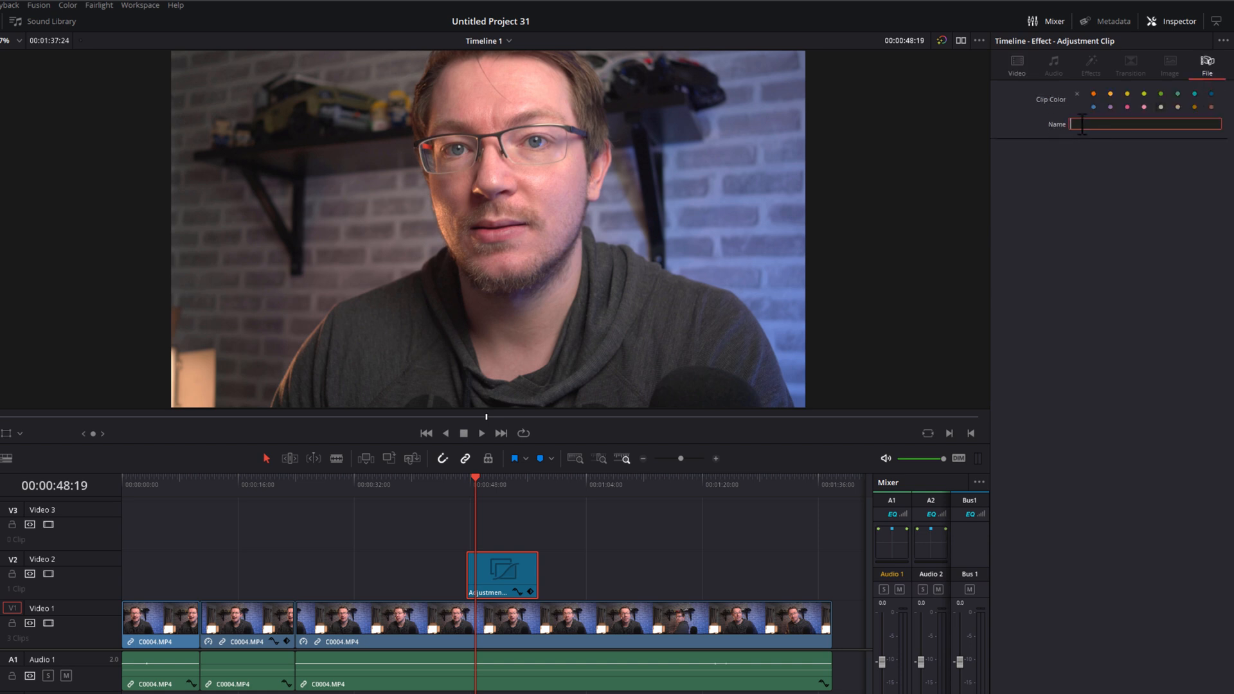
{"action": "type", "text": "snapzoom"}
{"action": "key", "text": "Return"}
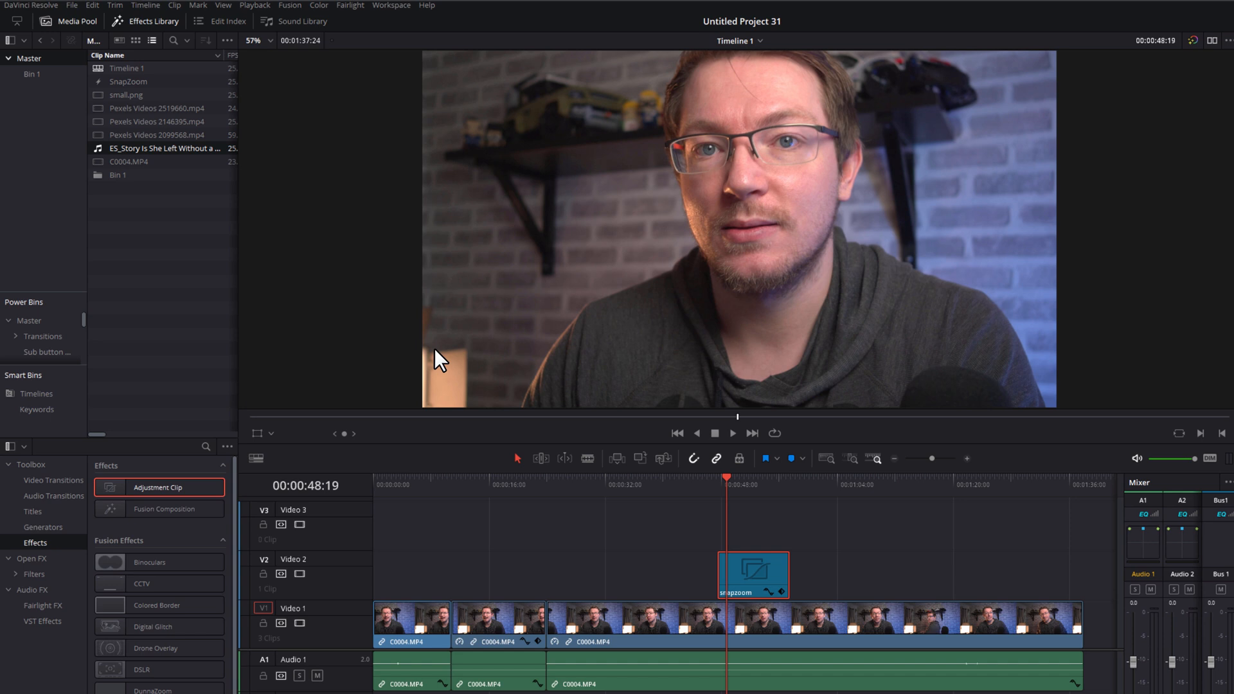
Step: Check whether Show Power Bins is enabled in the view options
{"action": "left_click", "coordinate": [220, 5]}
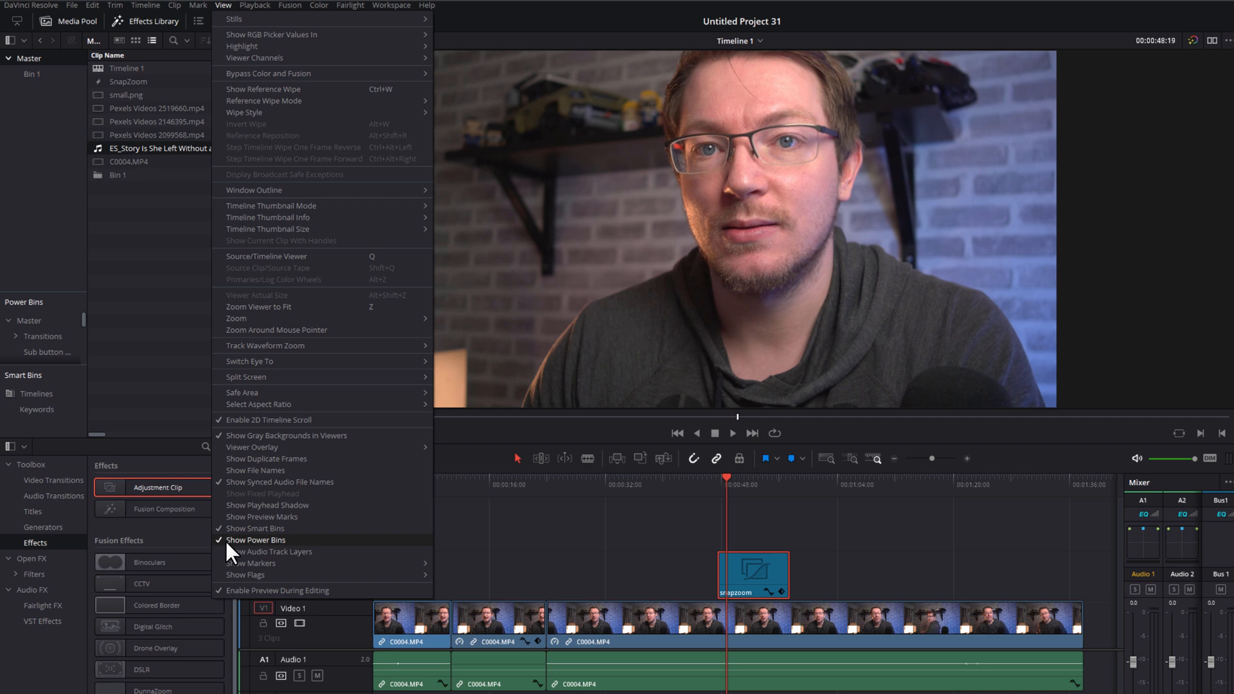
{"action": "left_click", "coordinate": [111, 297]}
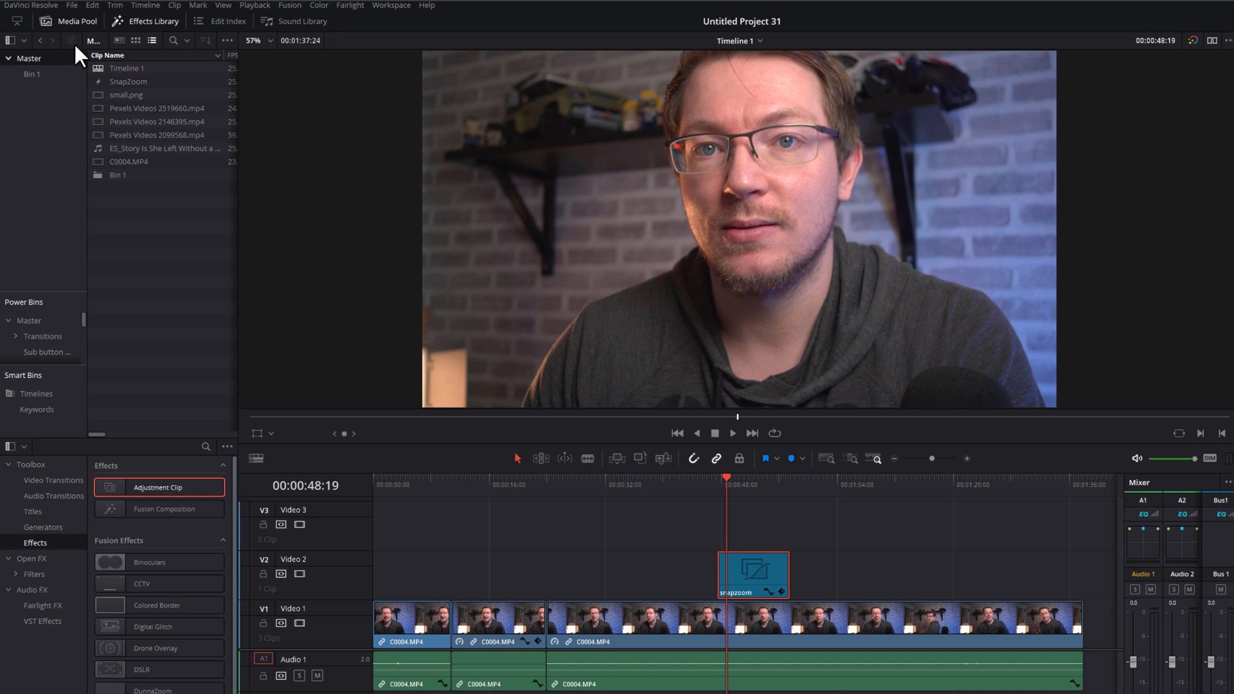
Step: Store the snapzoom adjustment clip in the Master Power Bin and delete it from the timeline
{"action": "left_click", "coordinate": [27, 319]}
{"action": "left_click_drag", "start_coordinate": [745, 568], "coordinate": [148, 257]}
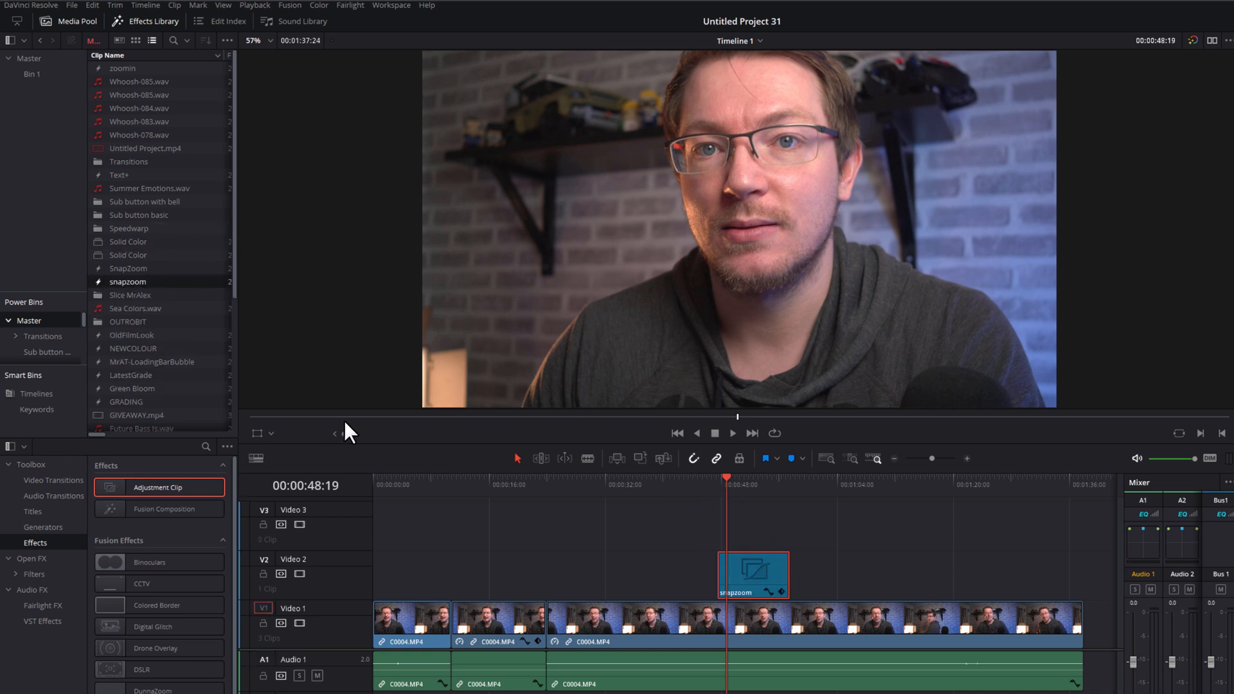
{"action": "key", "text": "Delete"}
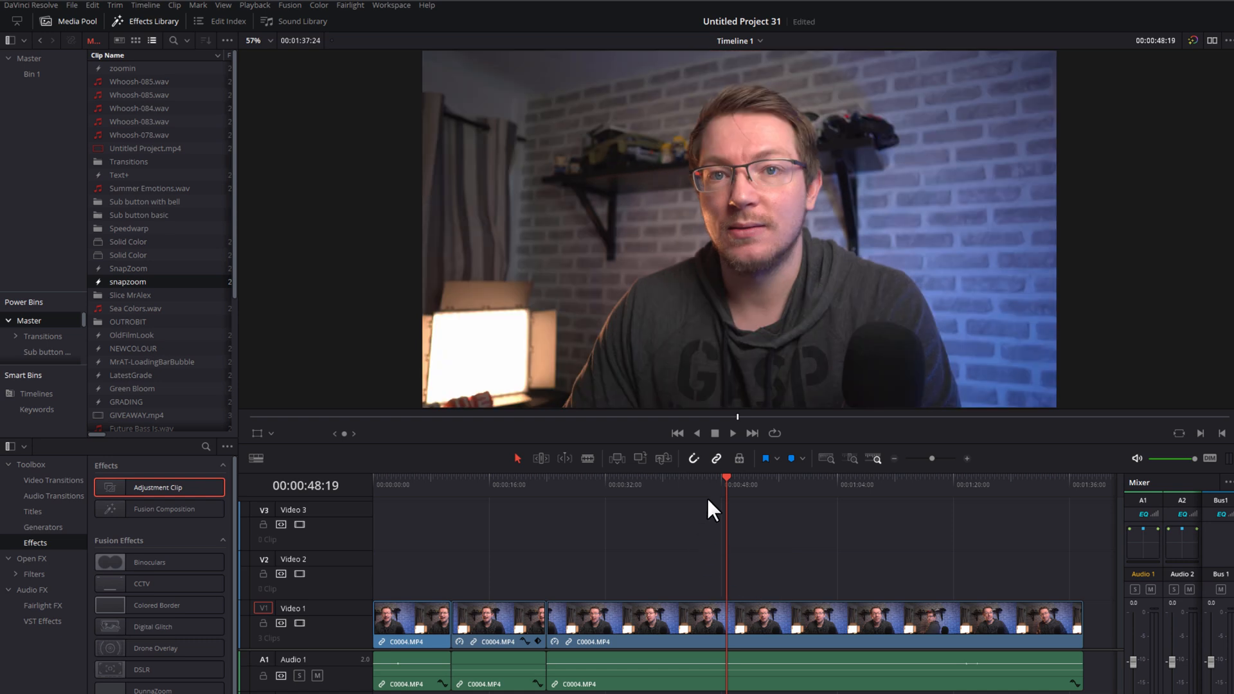
Step: Place snapzoom from the Master Power Bin on Video 2 at about 00:00:35 and play back the zoom
{"action": "mouse_move", "coordinate": [707, 493]}
{"action": "left_mouse_down"}
{"action": "mouse_move", "coordinate": [628, 490]}
{"action": "mouse_move", "coordinate": [712, 489]}
{"action": "left_mouse_up"}
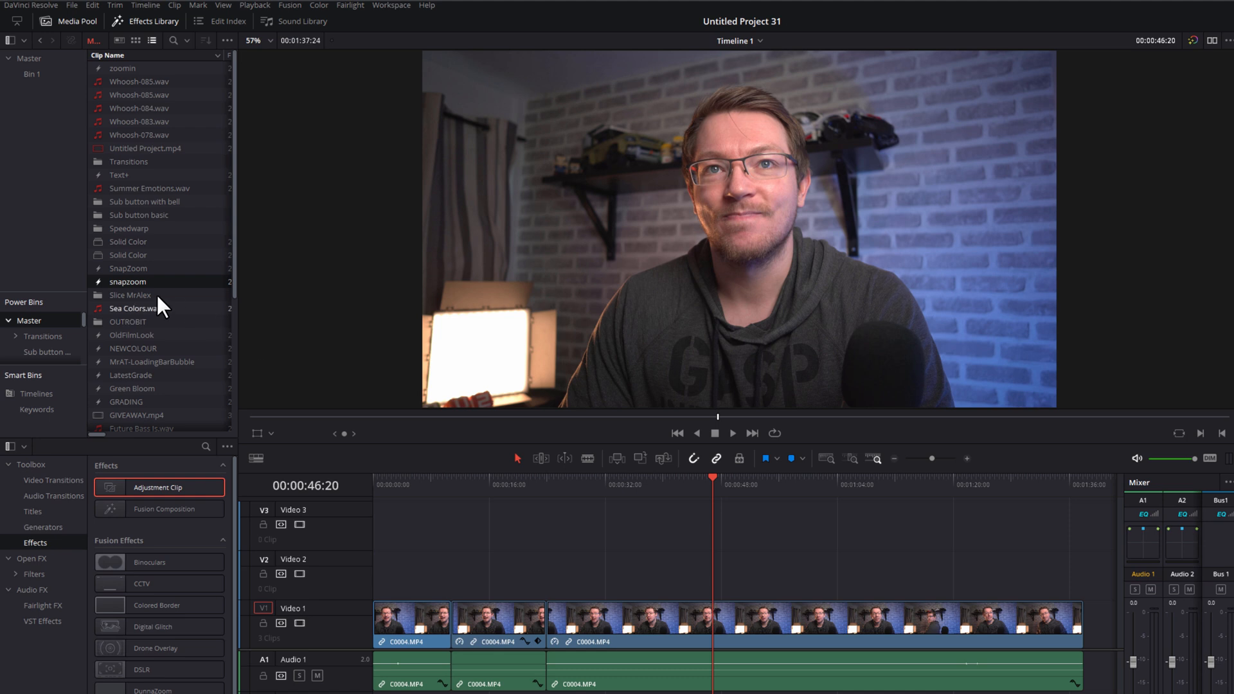
{"action": "left_click_drag", "start_coordinate": [174, 309], "coordinate": [627, 577]}
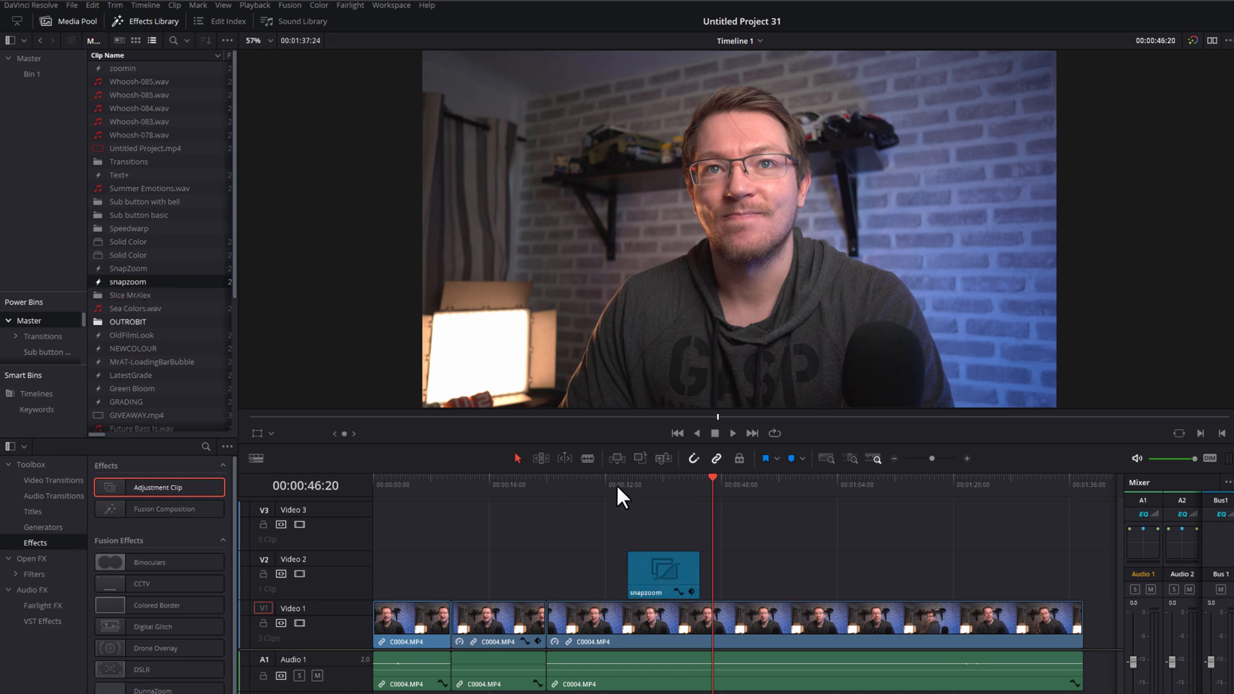
{"action": "left_click", "coordinate": [613, 483]}
{"action": "key", "text": "space"}
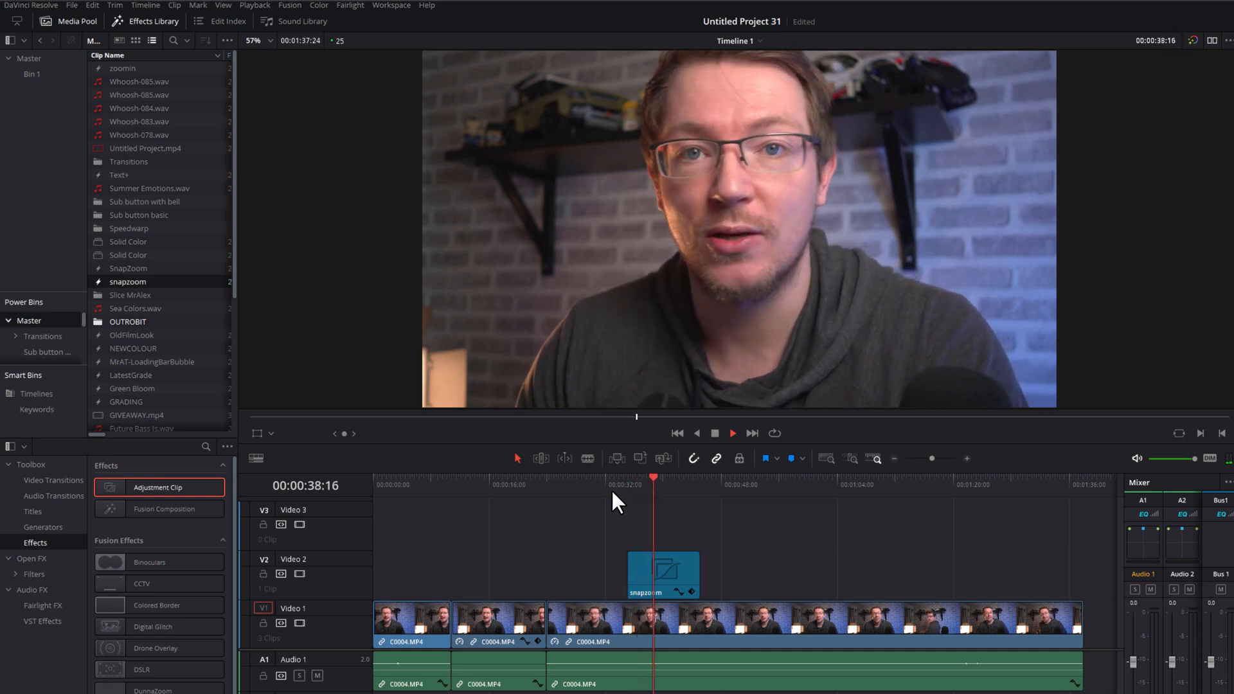
{"action": "key", "text": "space"}
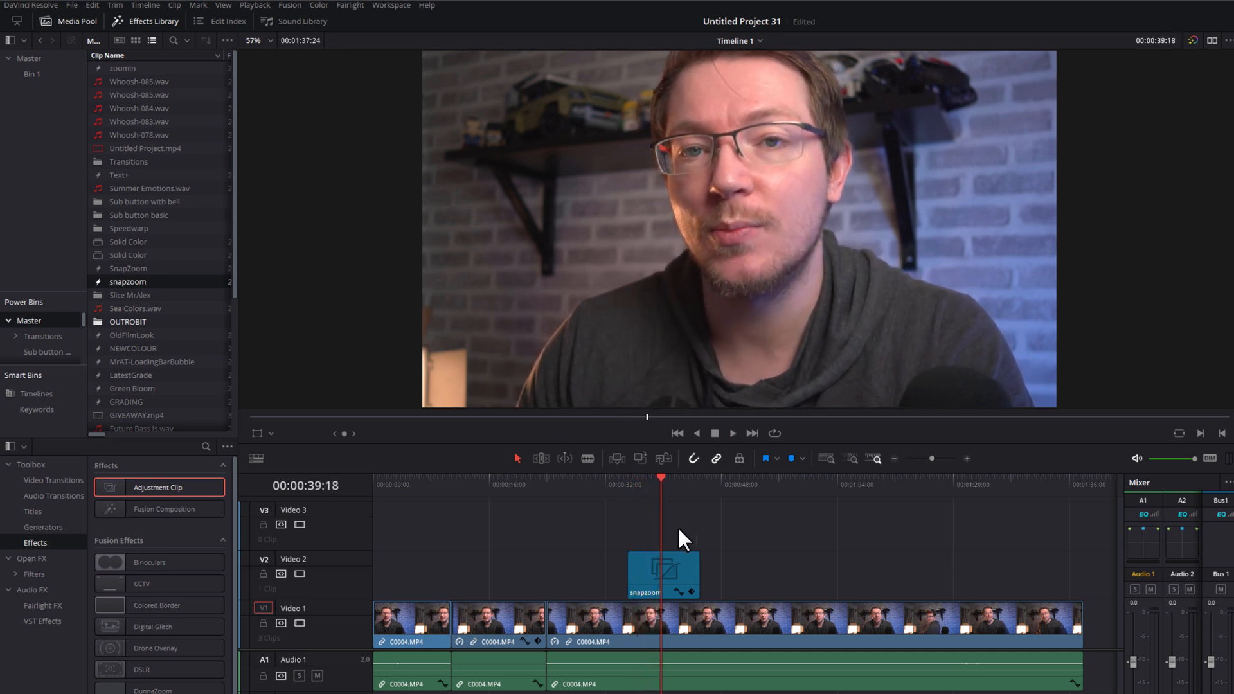
Step: Shorten the snapzoom clip on Video 2 from its end to about 2 seconds and play it back
{"action": "left_click", "coordinate": [635, 487]}
{"action": "left_click", "coordinate": [684, 562]}
{"action": "key", "text": "space"}
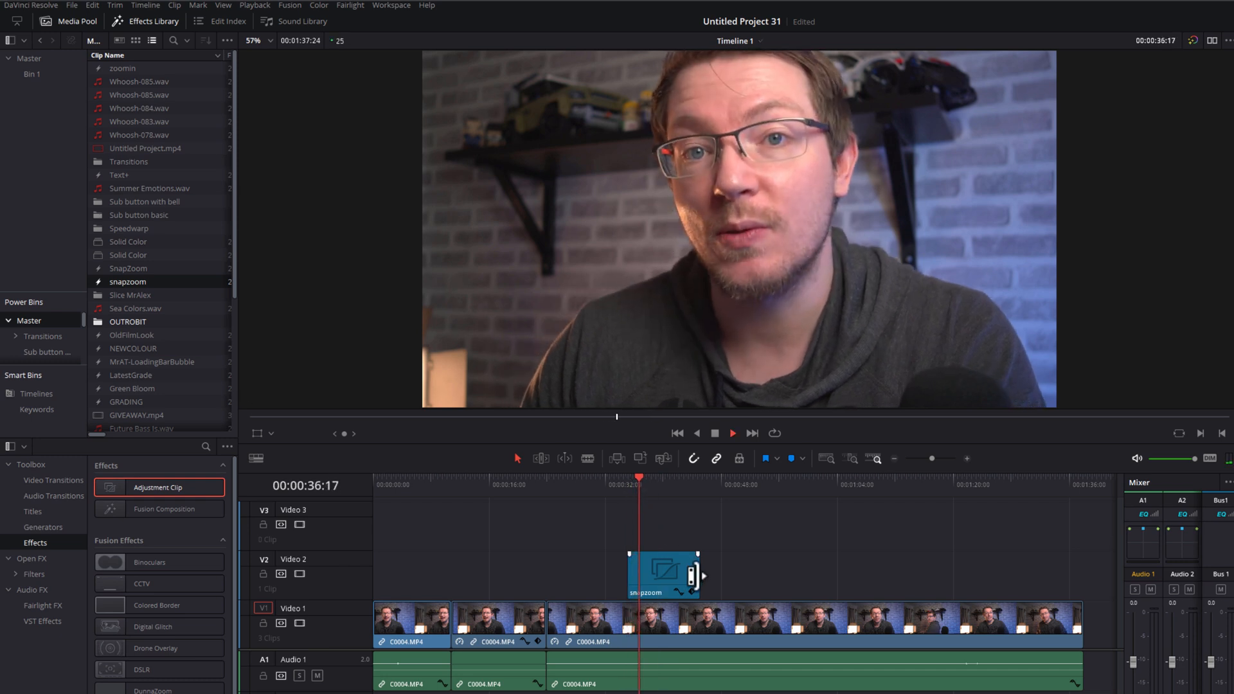
{"action": "left_click_drag", "start_coordinate": [693, 575], "coordinate": [643, 574]}
{"action": "left_click", "coordinate": [632, 484]}
{"action": "key", "text": "space"}
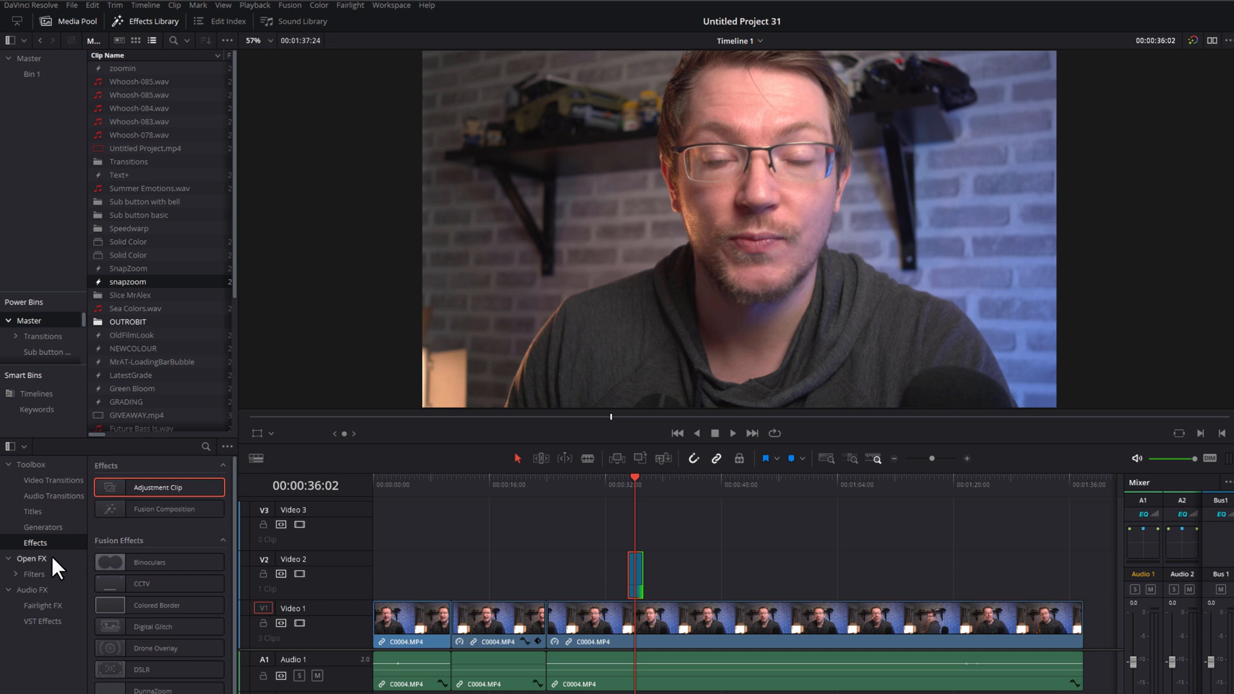
Step: Apply the Resolve FX Transform Camera Shake effect to the snapzoom clip and play back the shake
{"action": "left_click", "coordinate": [32, 559]}
{"action": "left_click_drag", "start_coordinate": [237, 379], "coordinate": [237, 606]}
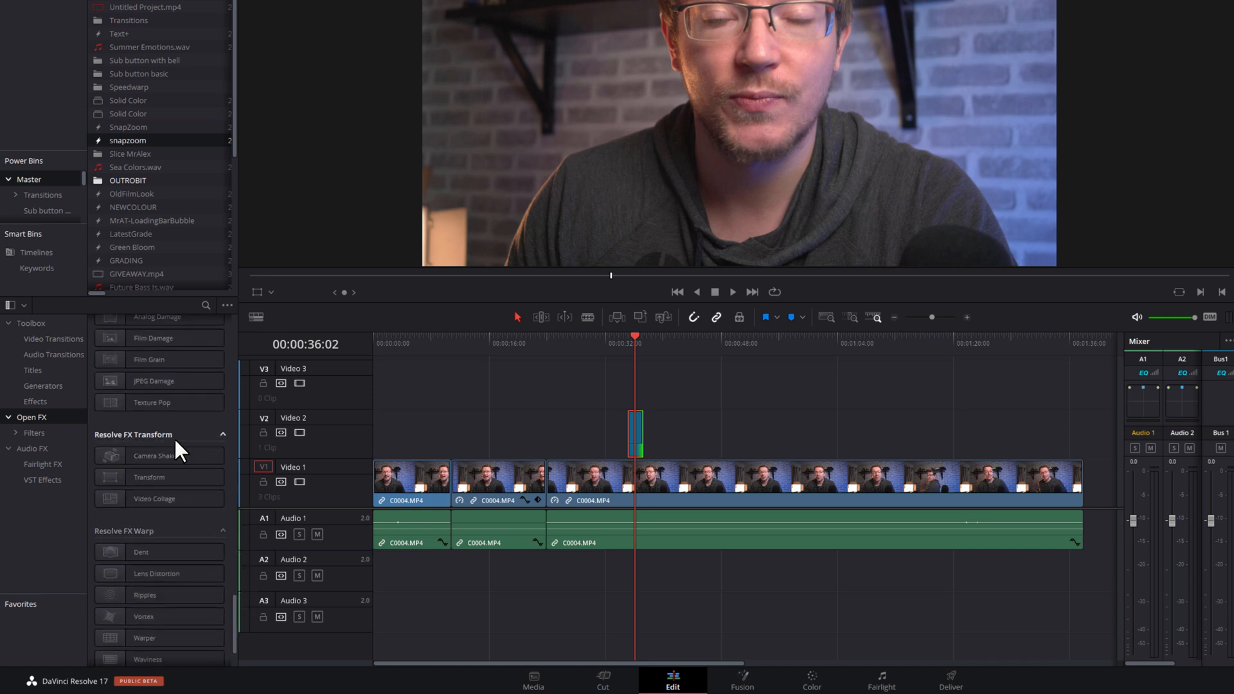
{"action": "left_click_drag", "start_coordinate": [126, 454], "coordinate": [636, 429]}
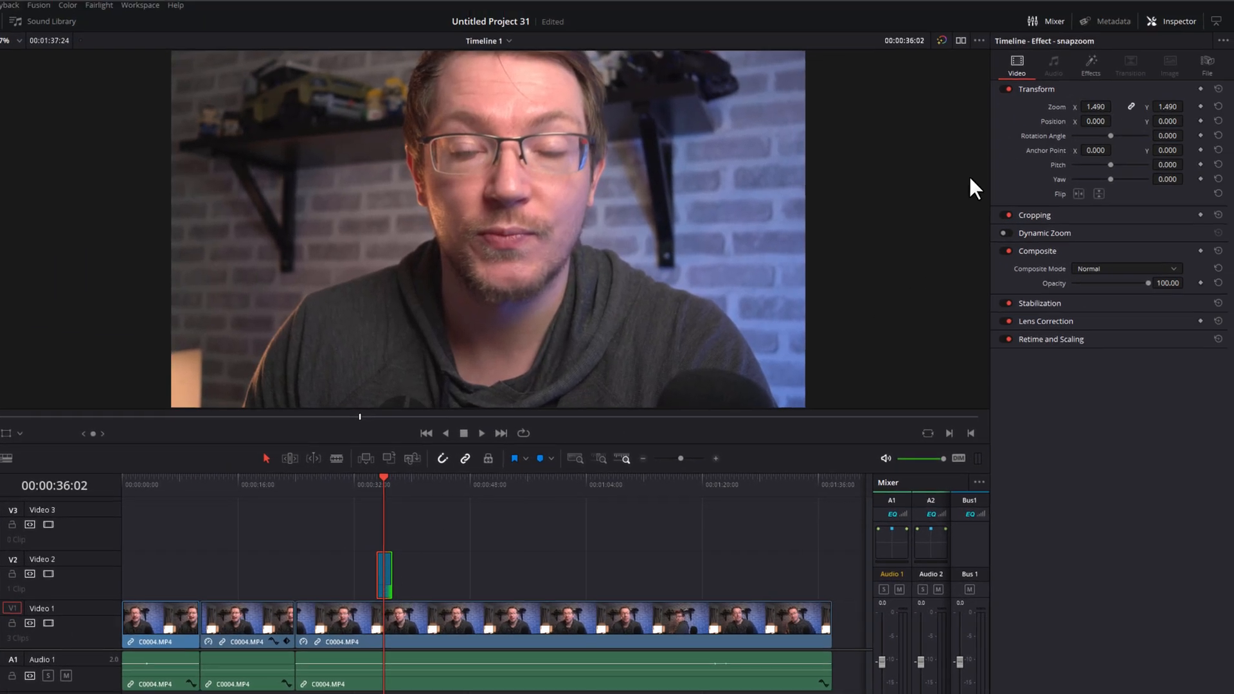
{"action": "left_click", "coordinate": [375, 483]}
{"action": "key", "text": "space"}
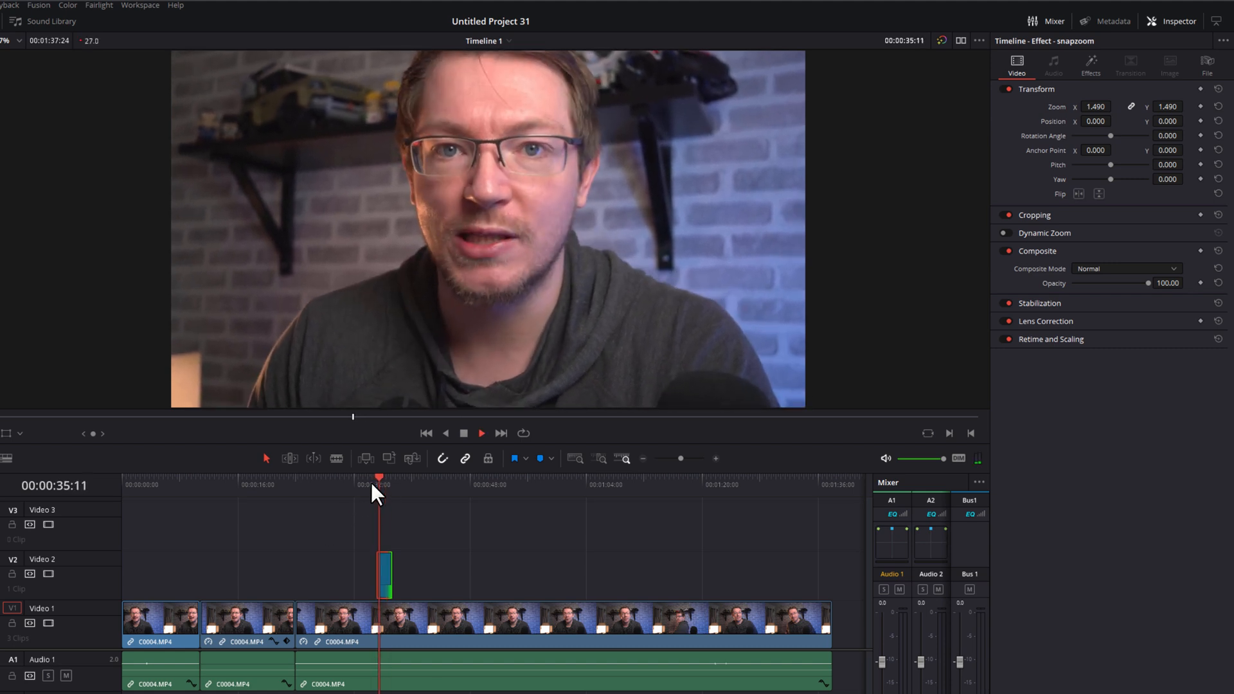
{"action": "key", "text": "space"}
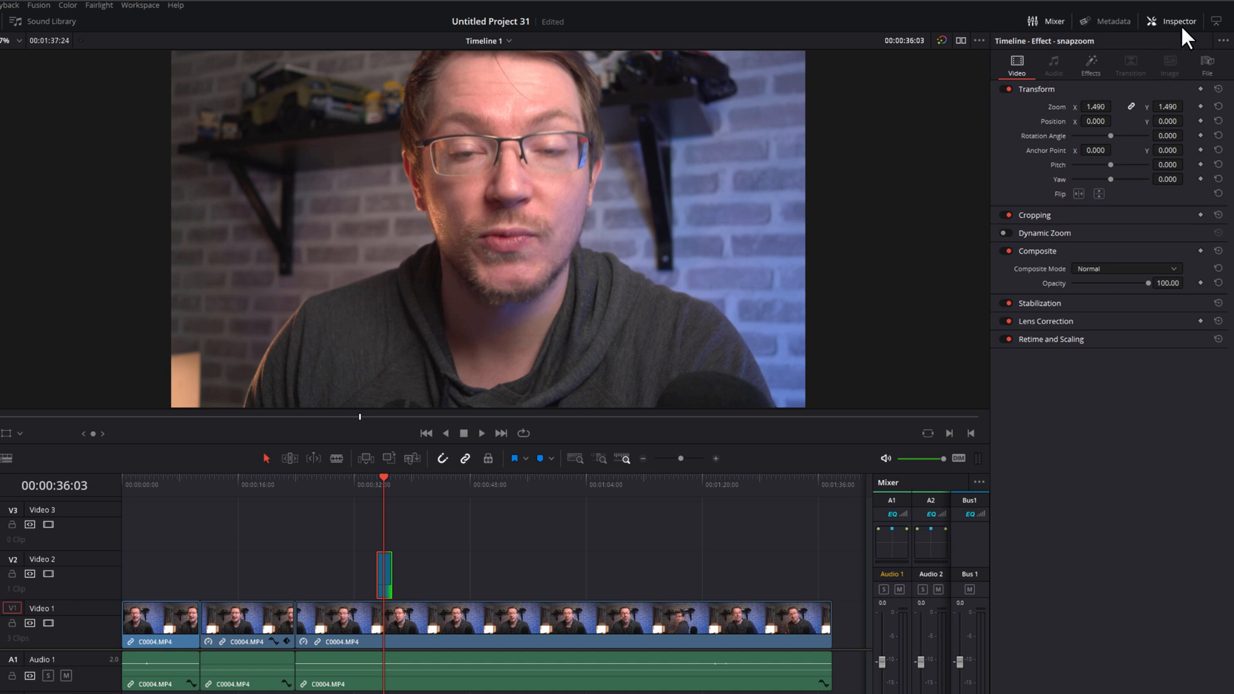
Step: Set the Camera Shake's Motion Scale and Speed Scale to 2.000 and play back the stronger shake
{"action": "left_click", "coordinate": [1094, 69]}
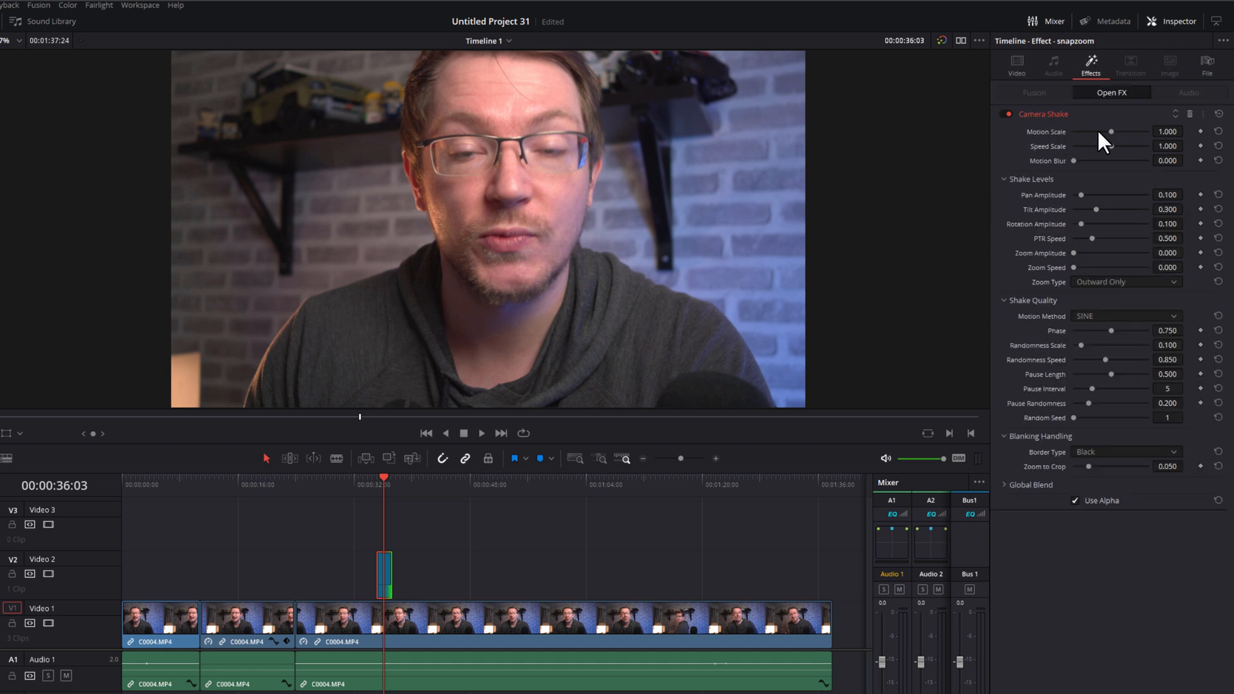
{"action": "left_click_drag", "start_coordinate": [1111, 131], "coordinate": [1190, 160]}
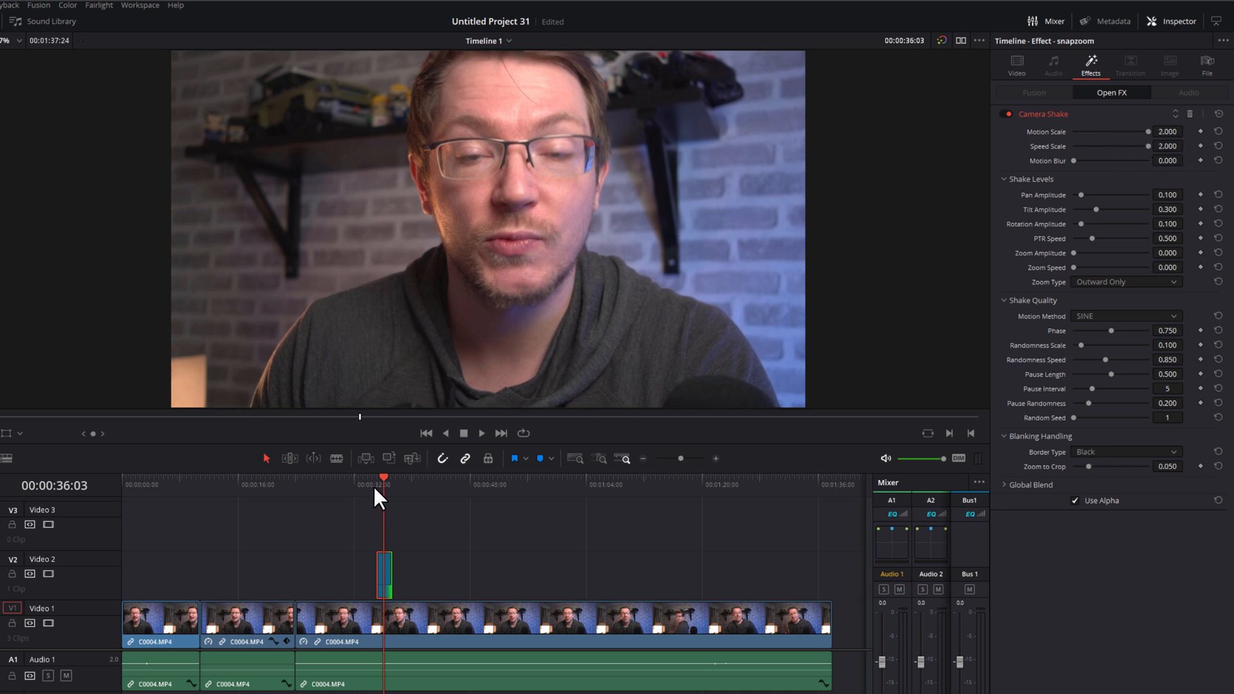
{"action": "key", "text": "space"}
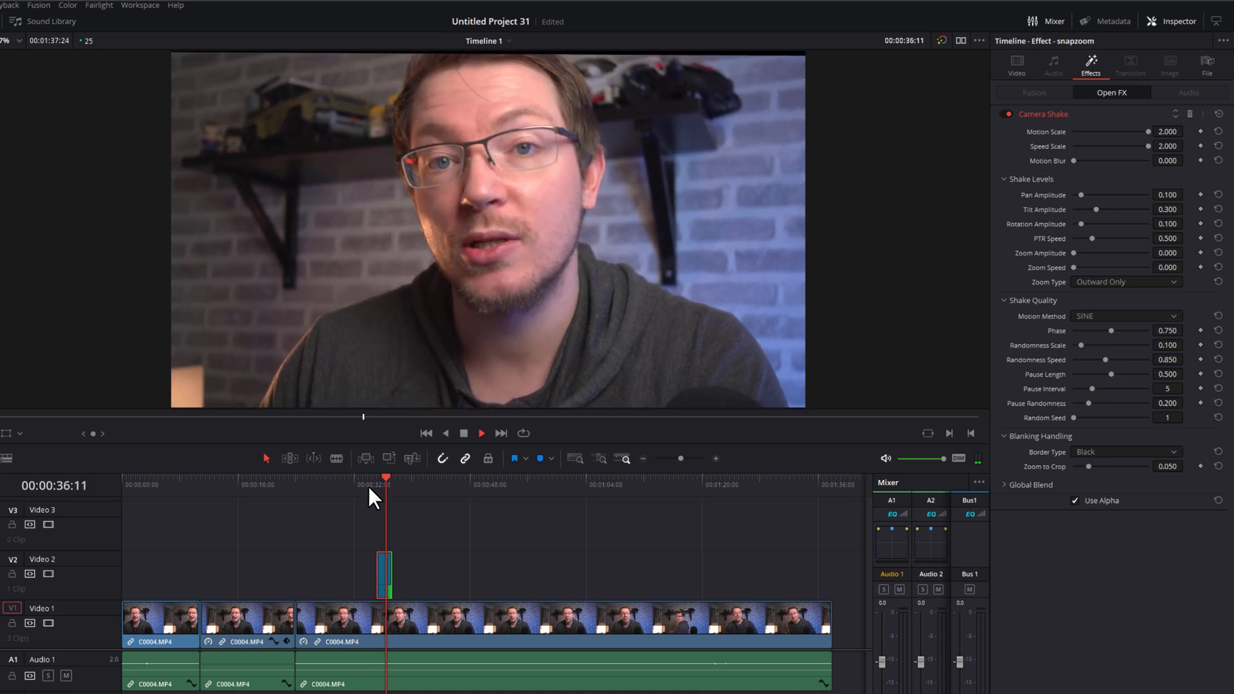
{"action": "key", "text": "space"}
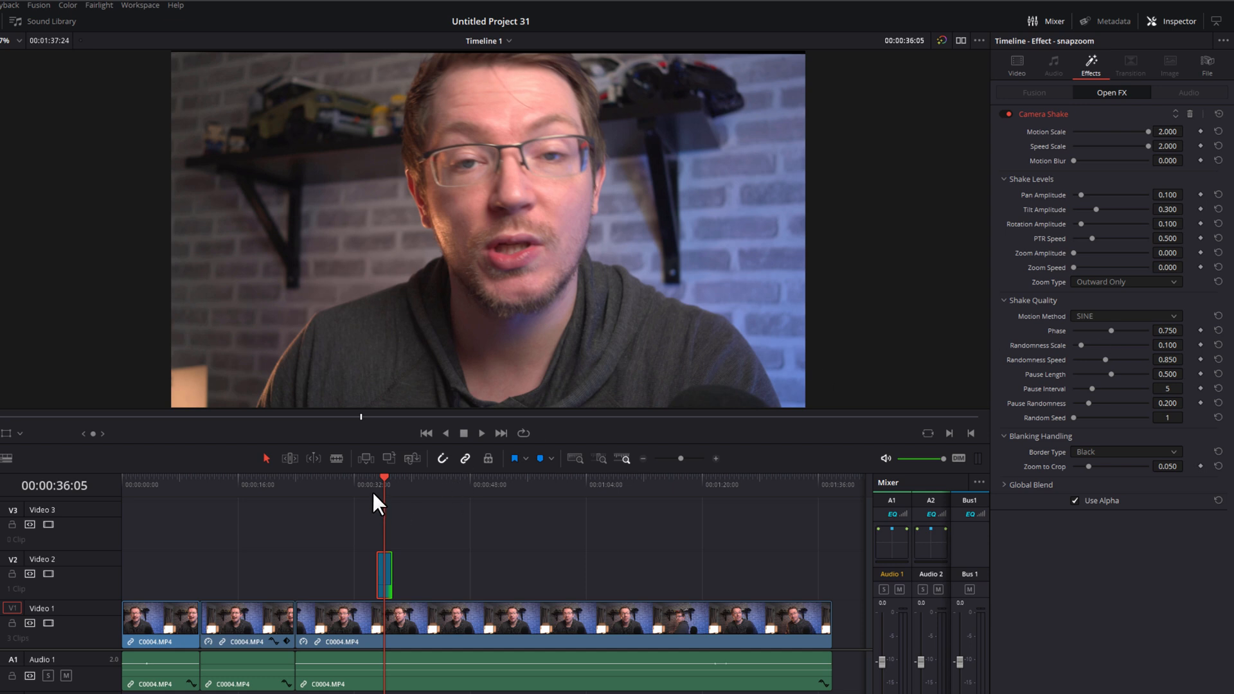
{"action": "left_click", "coordinate": [438, 572]}
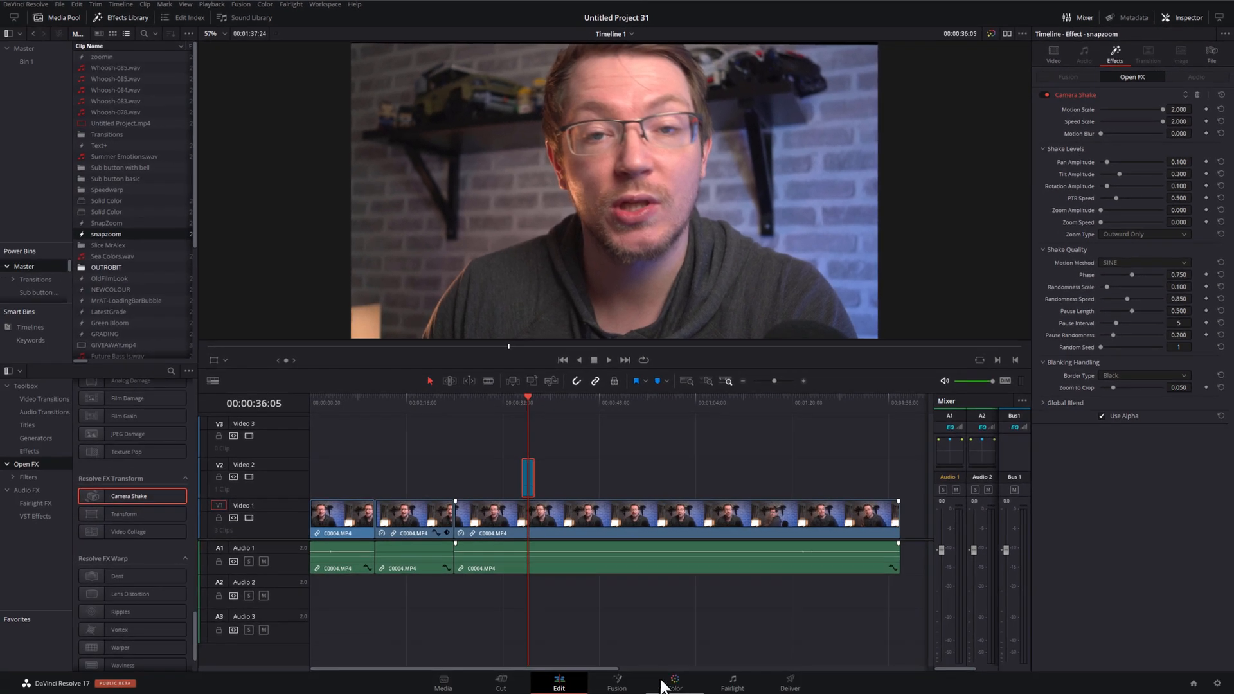
Step: Tint the snapzoom clip orange-red using Gain of red 1.63, green 0.87 and blue 0.39, and play back the graded zoom
{"action": "left_click", "coordinate": [675, 687]}
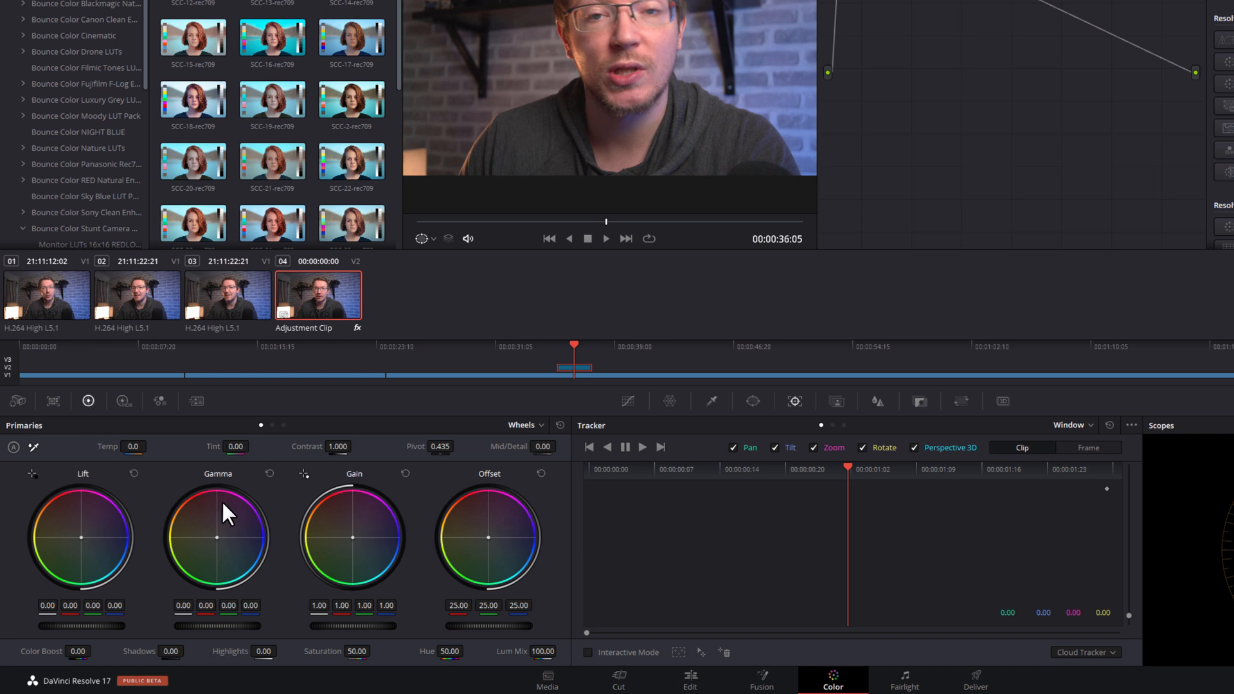
{"action": "left_click", "coordinate": [523, 424]}
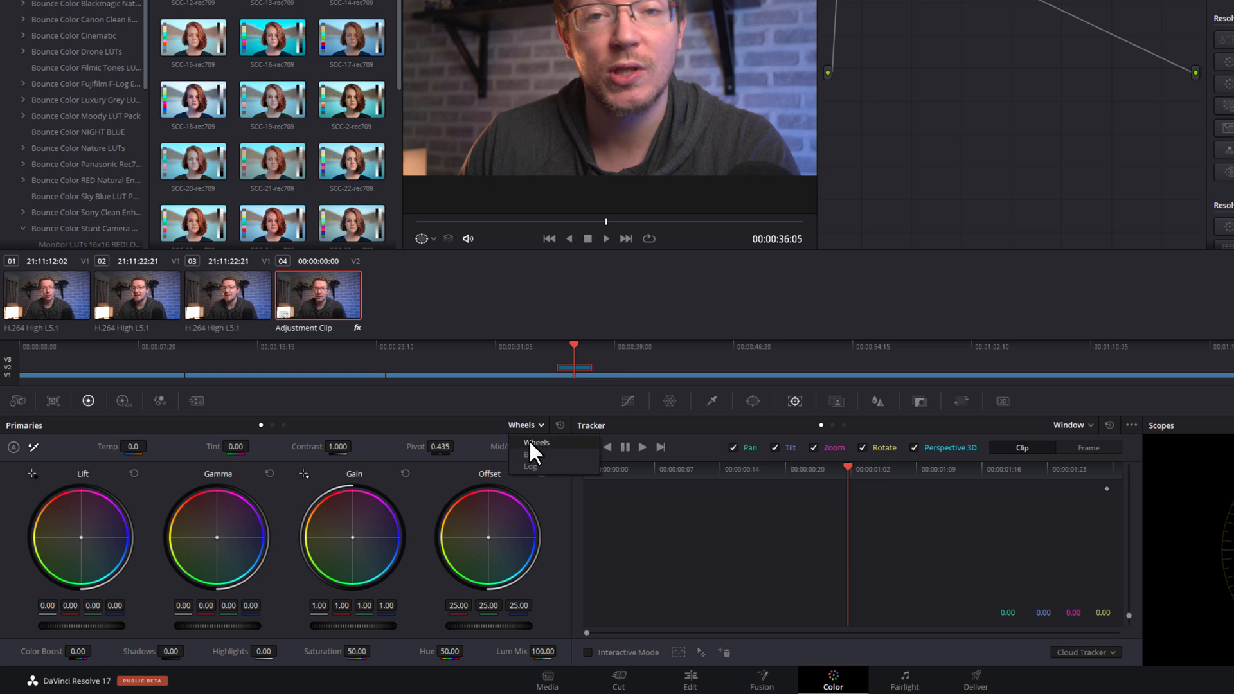
{"action": "left_click", "coordinate": [536, 442]}
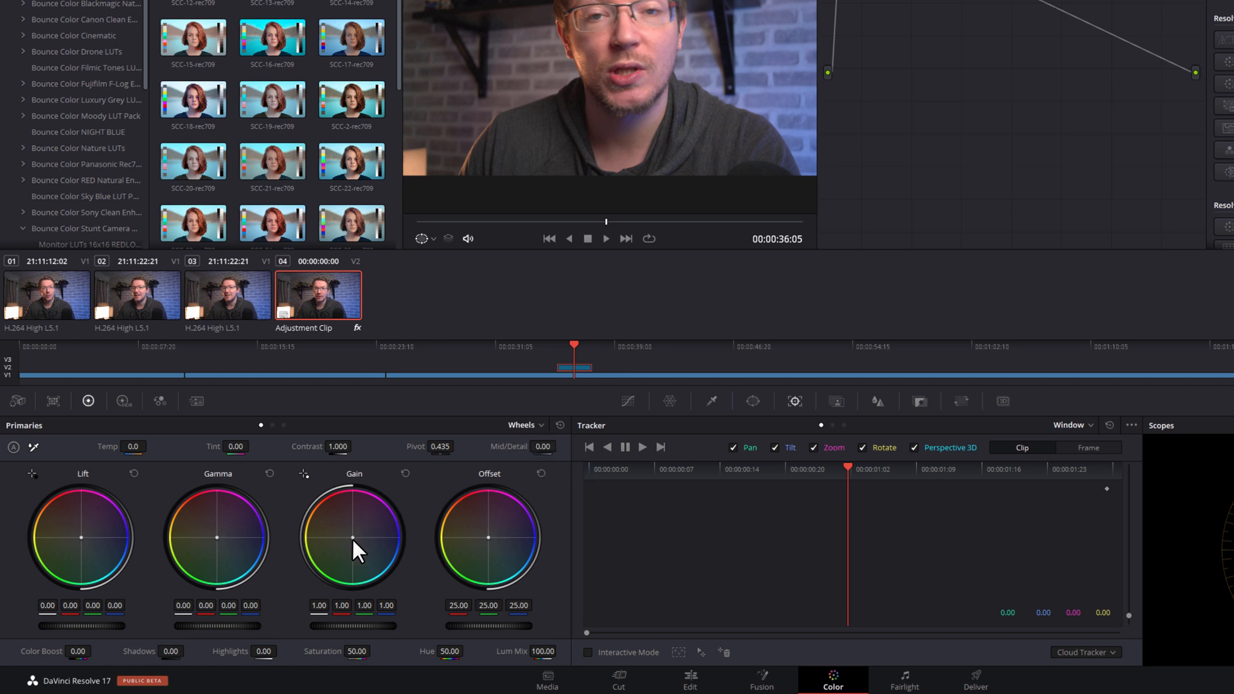
{"action": "left_click_drag", "start_coordinate": [353, 537], "coordinate": [346, 530]}
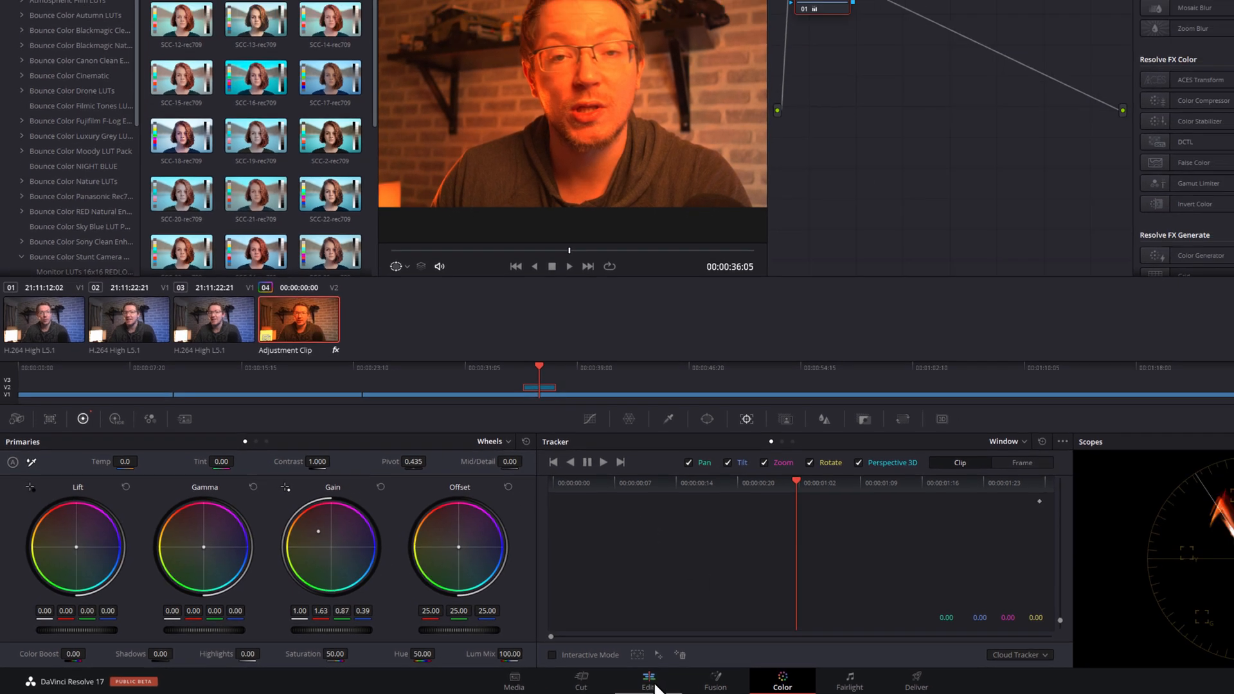
{"action": "left_click", "coordinate": [694, 683]}
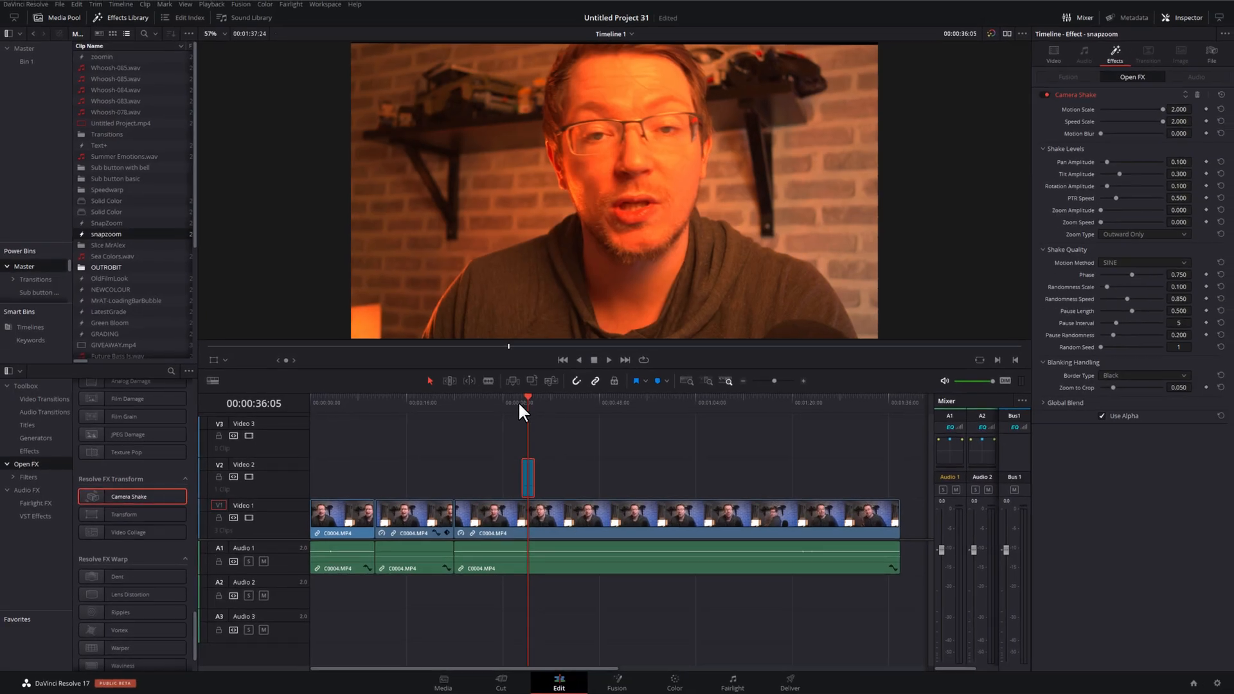
{"action": "key", "text": "space"}
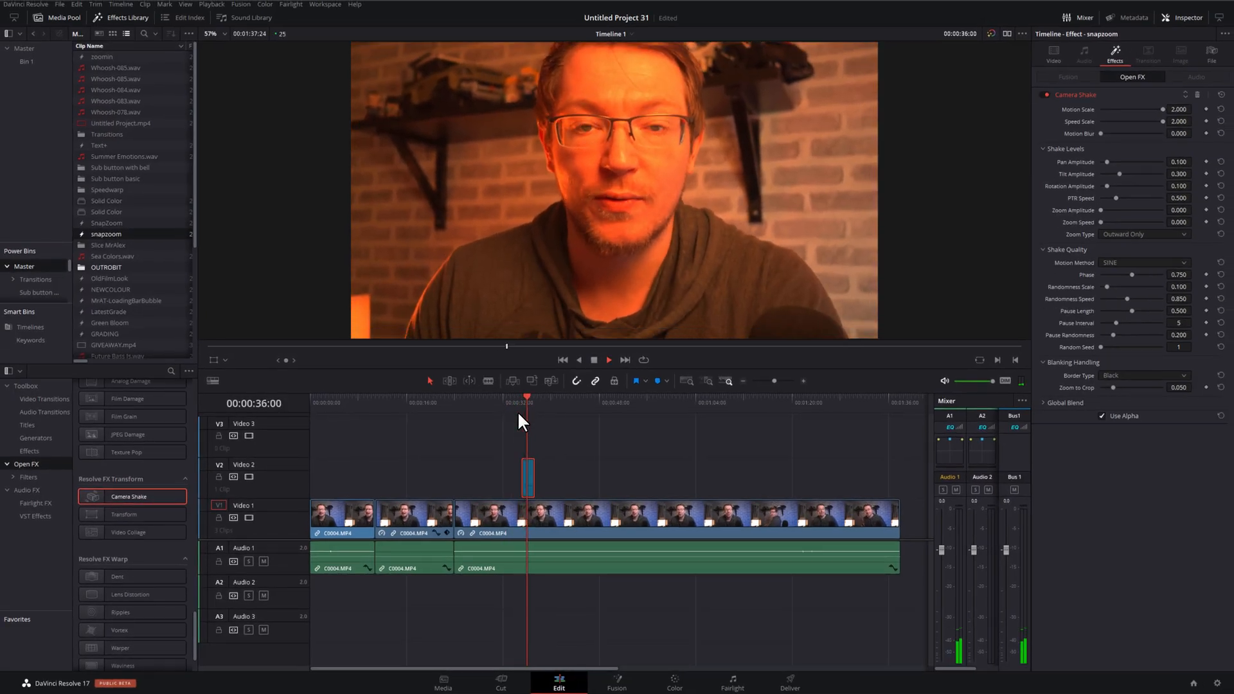
{"action": "key", "text": "space"}
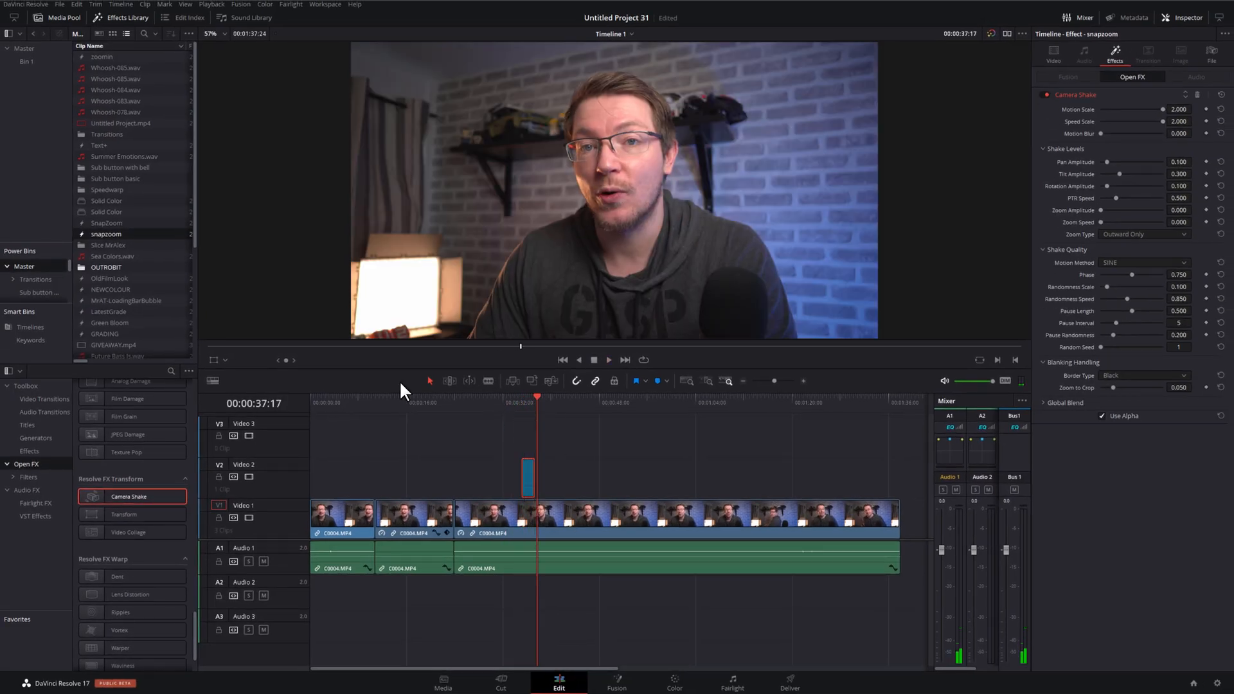
Step: Place the Human Scream 4 and Distortion Stab 2 sound effects from Bin 1 beneath the snapzoom clip and play back the result
{"action": "left_click", "coordinate": [27, 60]}
{"action": "left_click_drag", "start_coordinate": [115, 57], "coordinate": [523, 580]}
{"action": "left_click", "coordinate": [518, 403]}
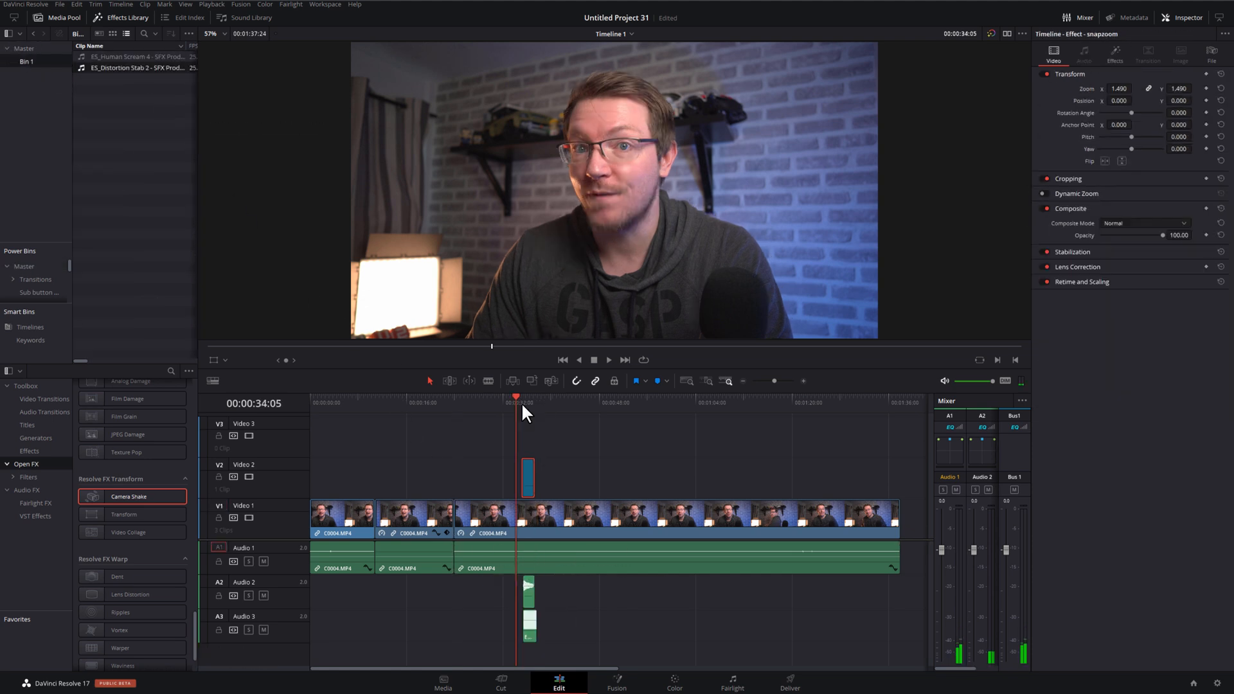
{"action": "key", "text": "space"}
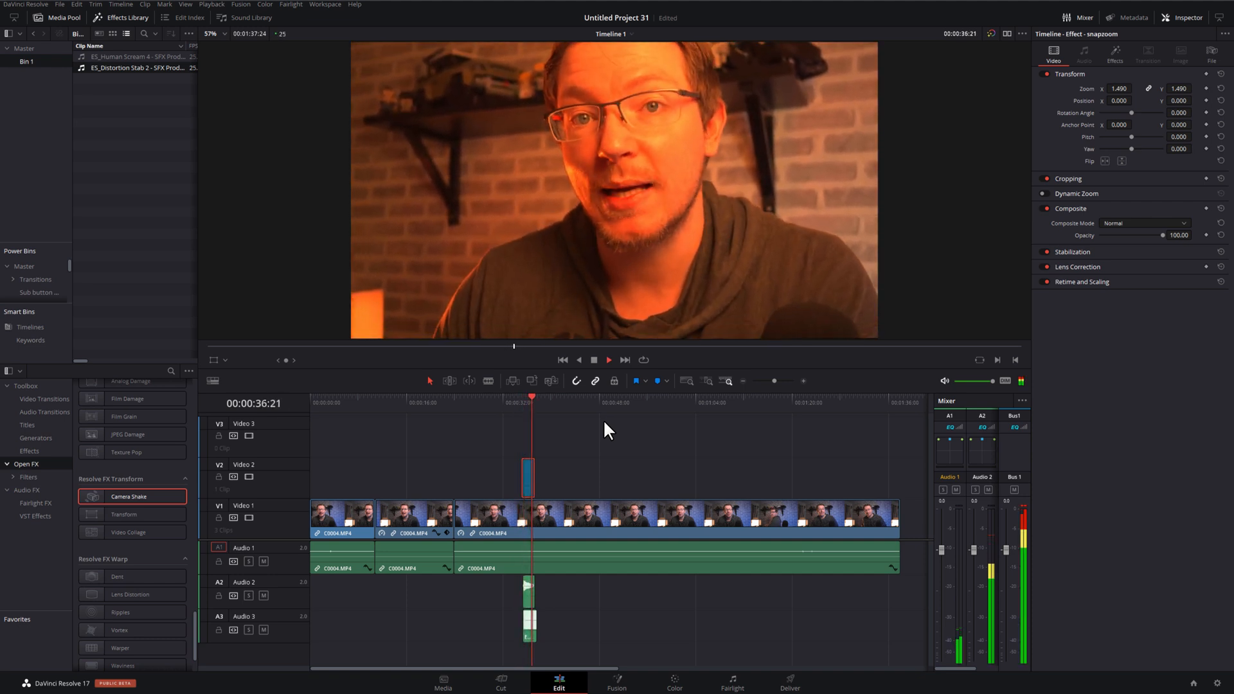
{"action": "key", "text": "space"}
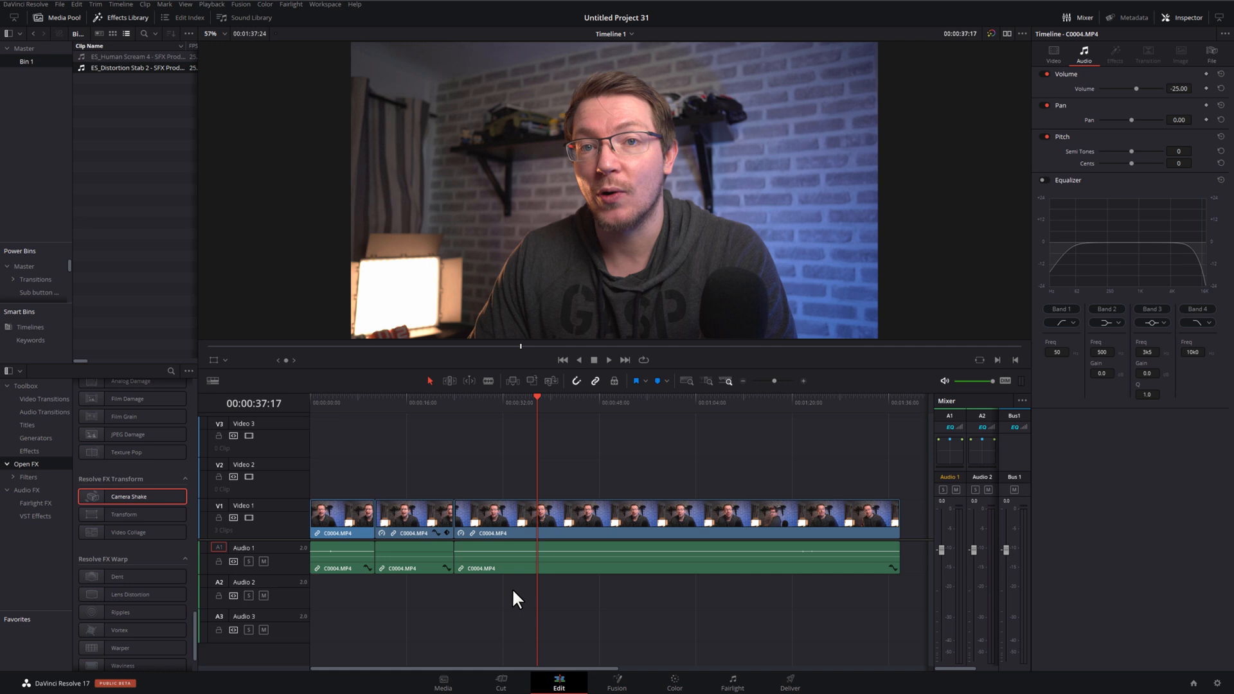
Step: Apply the Resolve FX Warp Dent effect to the last C0004.MP4 clip on Video 1 and set its Dent Type to Type 2
{"action": "left_click", "coordinate": [519, 404]}
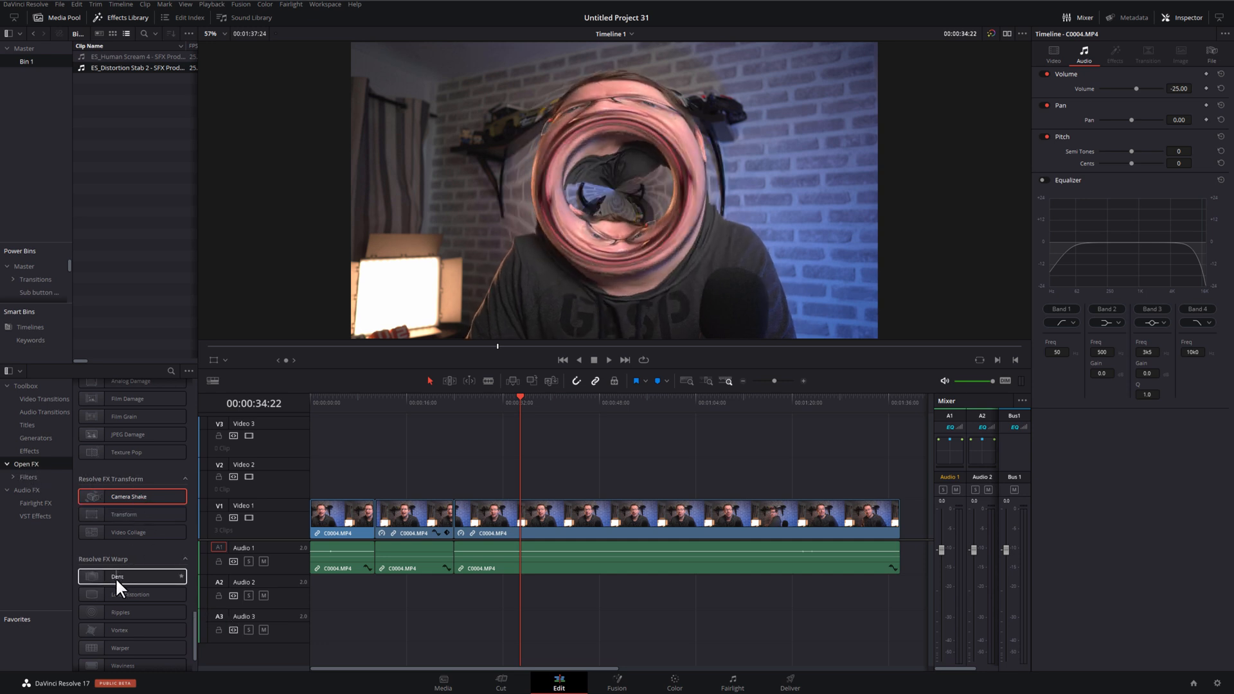
{"action": "left_click_drag", "start_coordinate": [95, 576], "coordinate": [511, 522]}
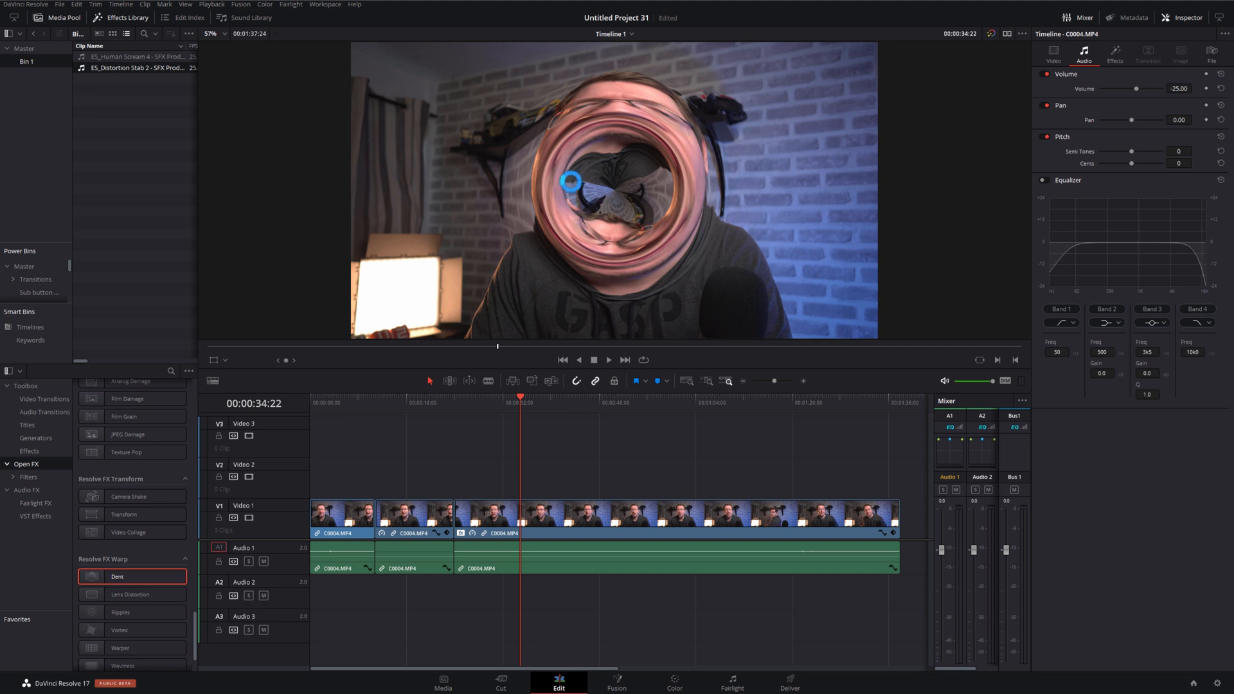
{"action": "left_click", "coordinate": [557, 504]}
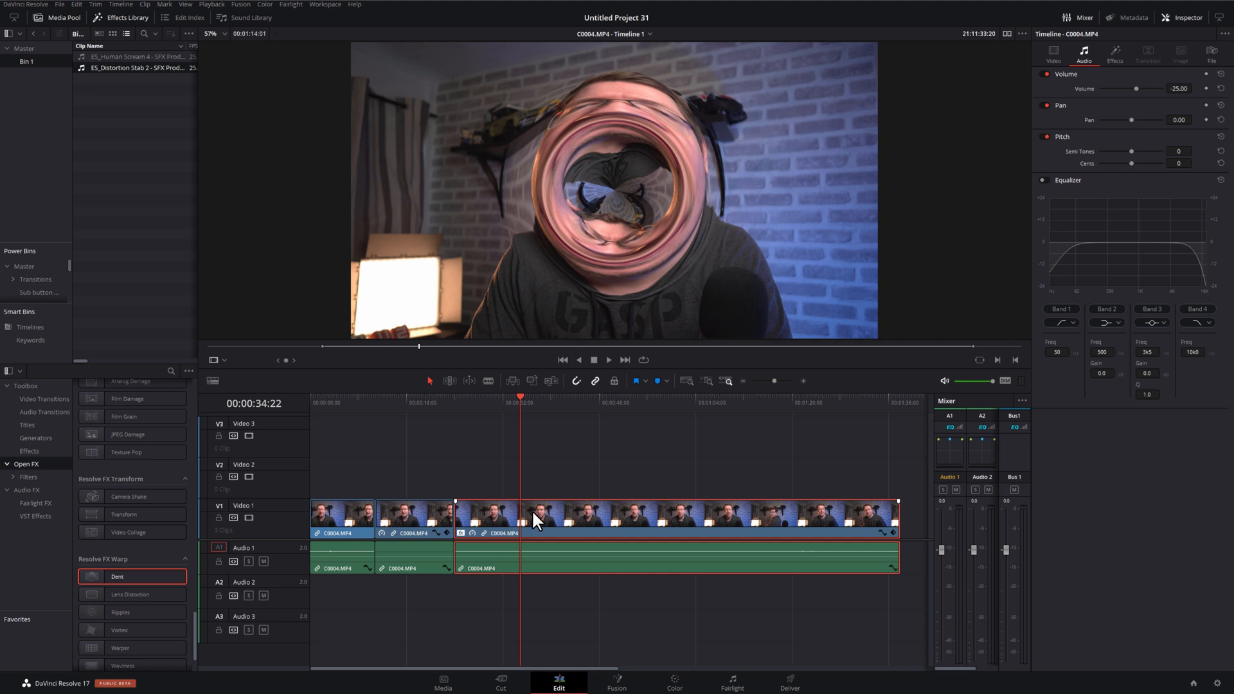
{"action": "left_click", "coordinate": [1195, 17]}
{"action": "left_click", "coordinate": [1187, 18]}
{"action": "left_click", "coordinate": [1116, 55]}
{"action": "left_click", "coordinate": [1117, 109]}
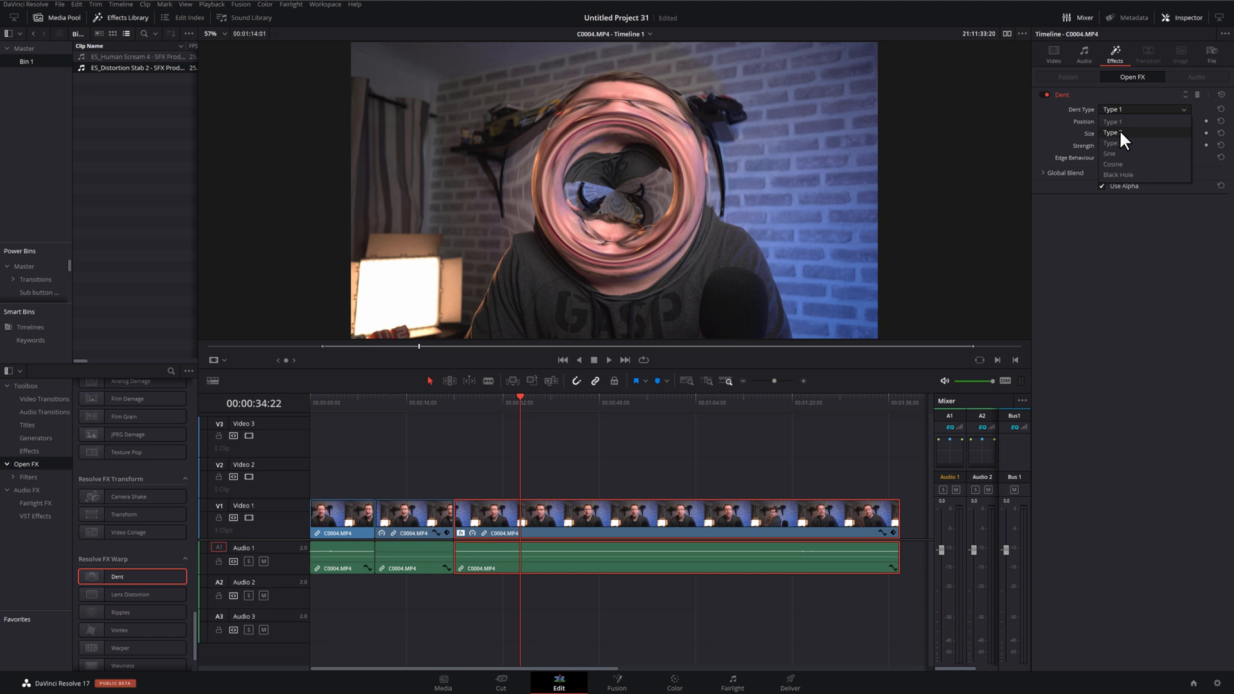
{"action": "left_click", "coordinate": [1119, 131]}
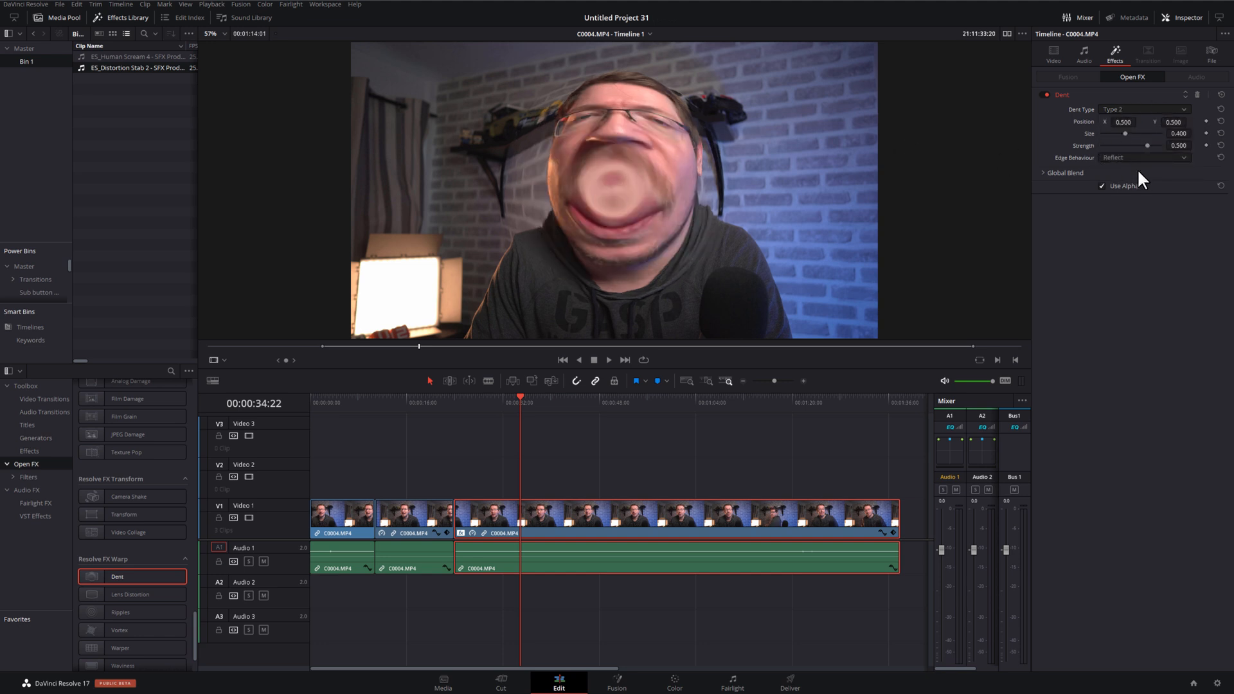
Step: Return the viewer to the timeline and show the Open FX Overlay for the Dent effect
{"action": "key", "text": "q"}
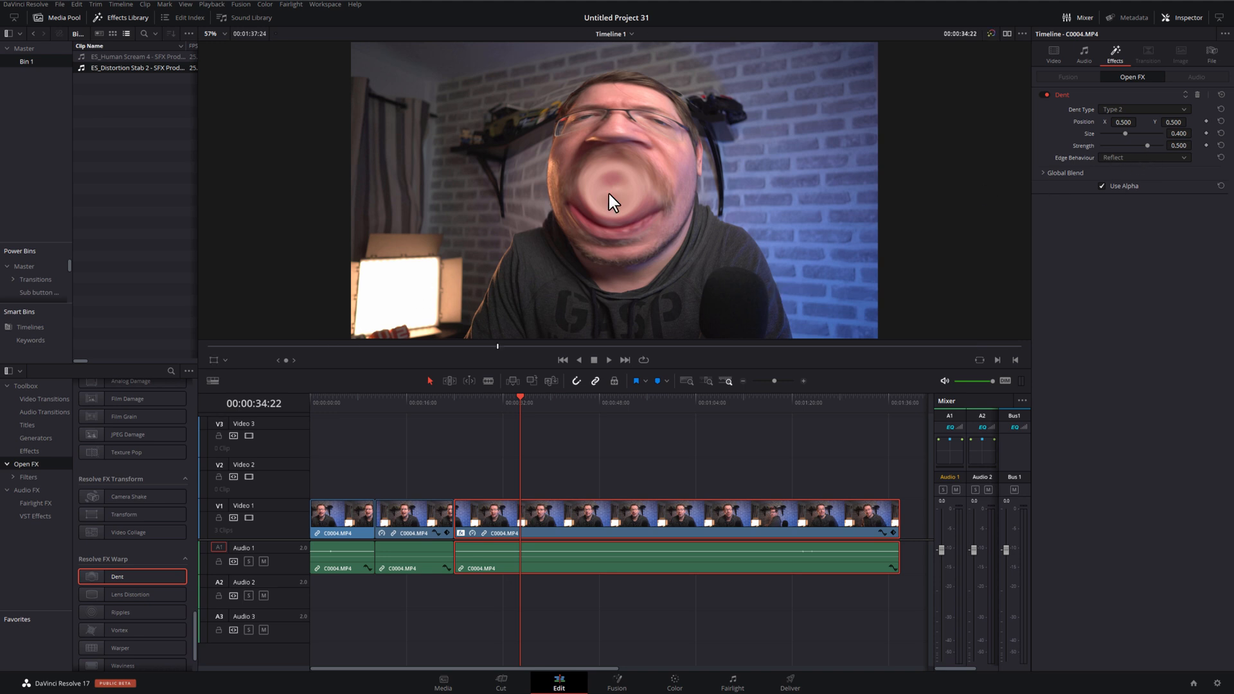
{"action": "left_click", "coordinate": [225, 360]}
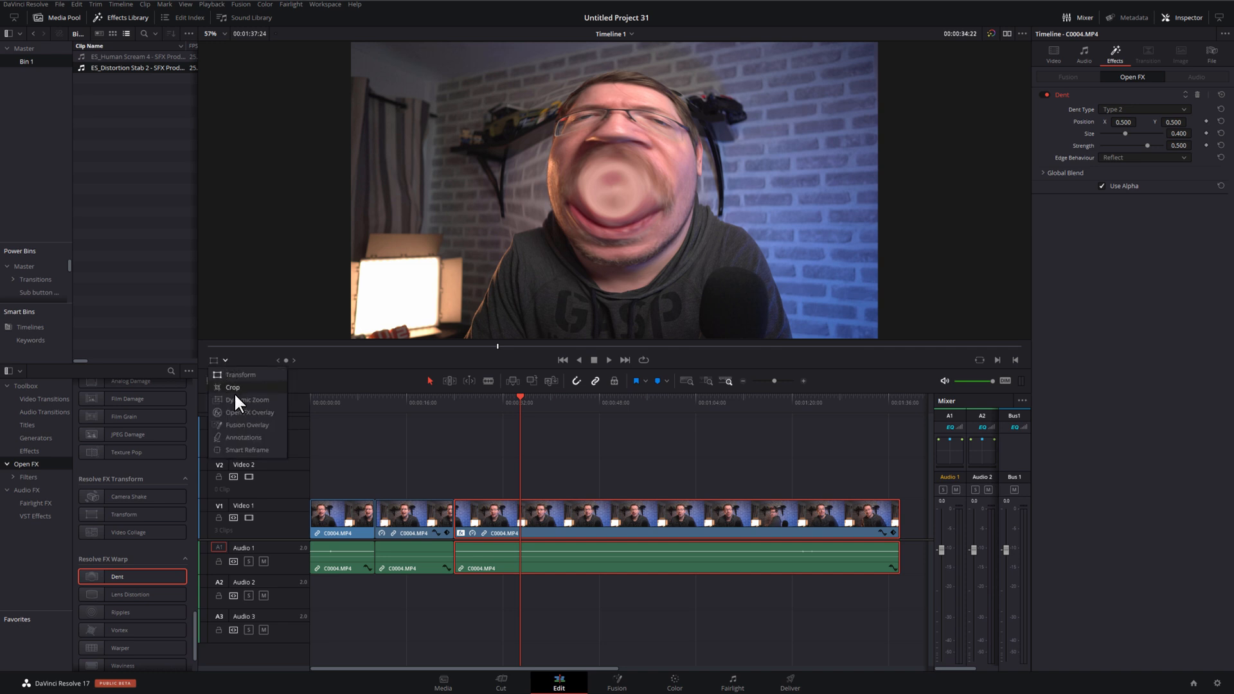
{"action": "left_click", "coordinate": [230, 412]}
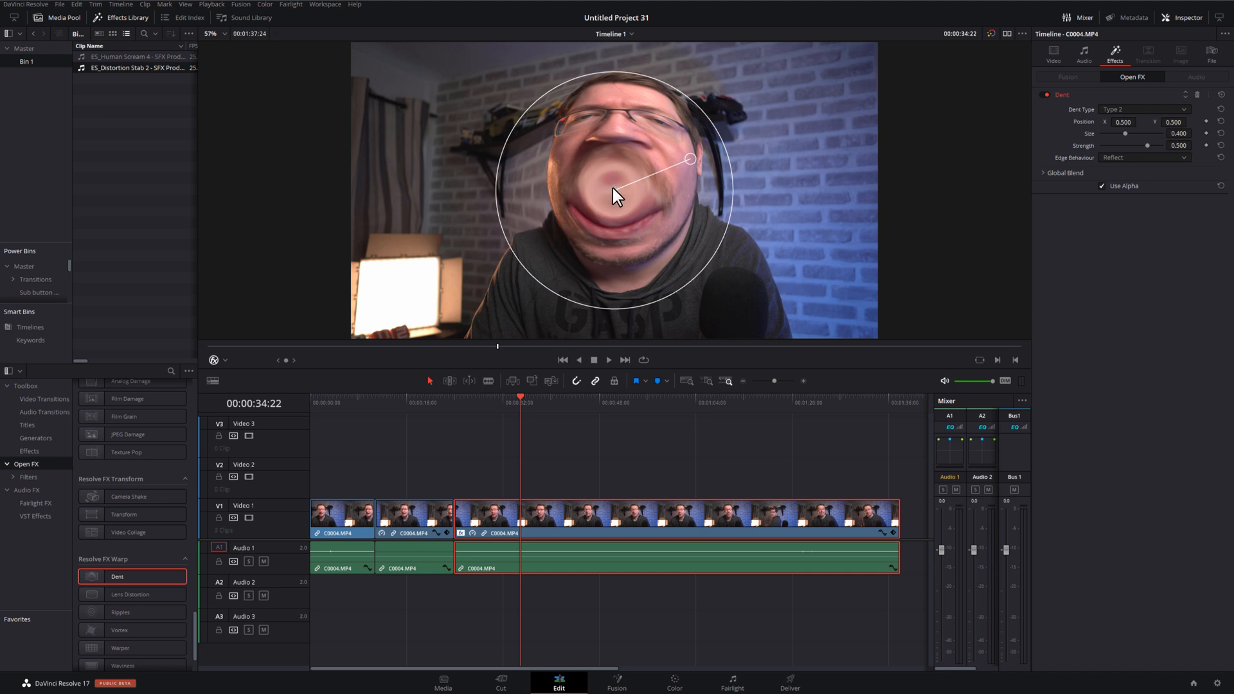
Step: Shrink the face with the Dent warp at position X 0.513, Y 0.578, size 0.346 and strength 0.178, and play back the result
{"action": "mouse_move", "coordinate": [615, 190]}
{"action": "left_mouse_down"}
{"action": "mouse_move", "coordinate": [549, 217]}
{"action": "mouse_move", "coordinate": [595, 144]}
{"action": "mouse_move", "coordinate": [642, 148]}
{"action": "mouse_move", "coordinate": [626, 171]}
{"action": "mouse_move", "coordinate": [614, 151]}
{"action": "mouse_move", "coordinate": [622, 168]}
{"action": "left_mouse_up"}
{"action": "left_click_drag", "start_coordinate": [559, 266], "coordinate": [546, 237]}
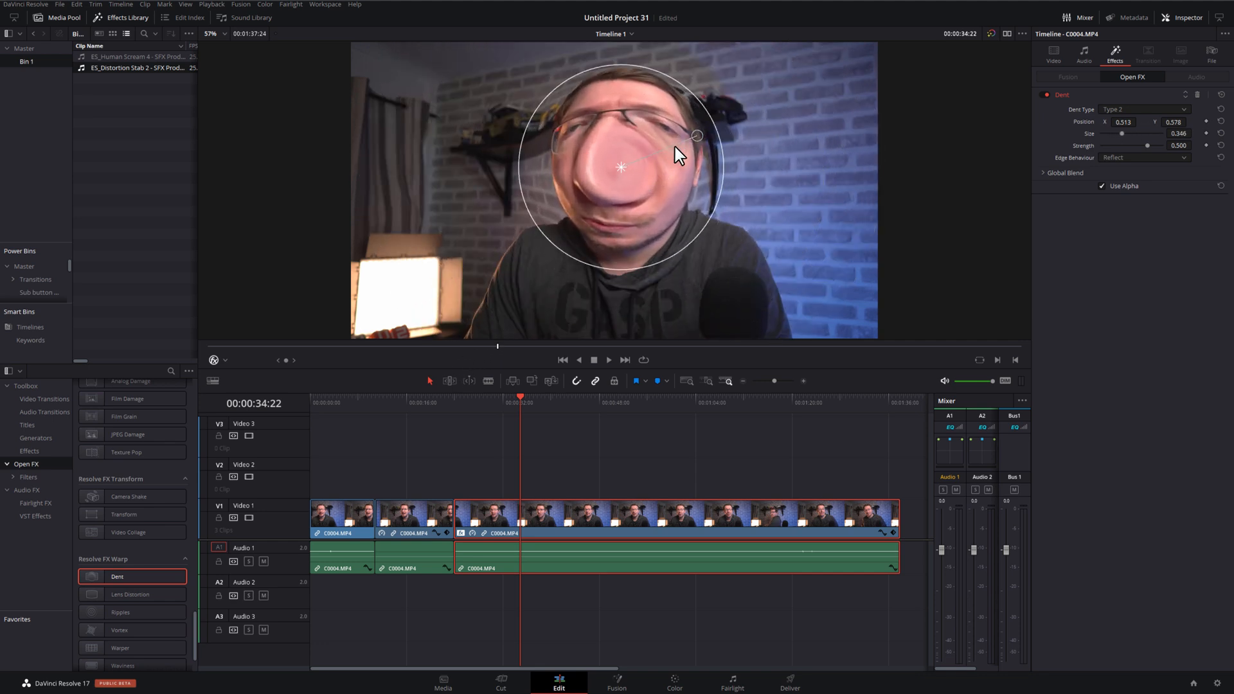
{"action": "left_click_drag", "start_coordinate": [695, 134], "coordinate": [646, 155]}
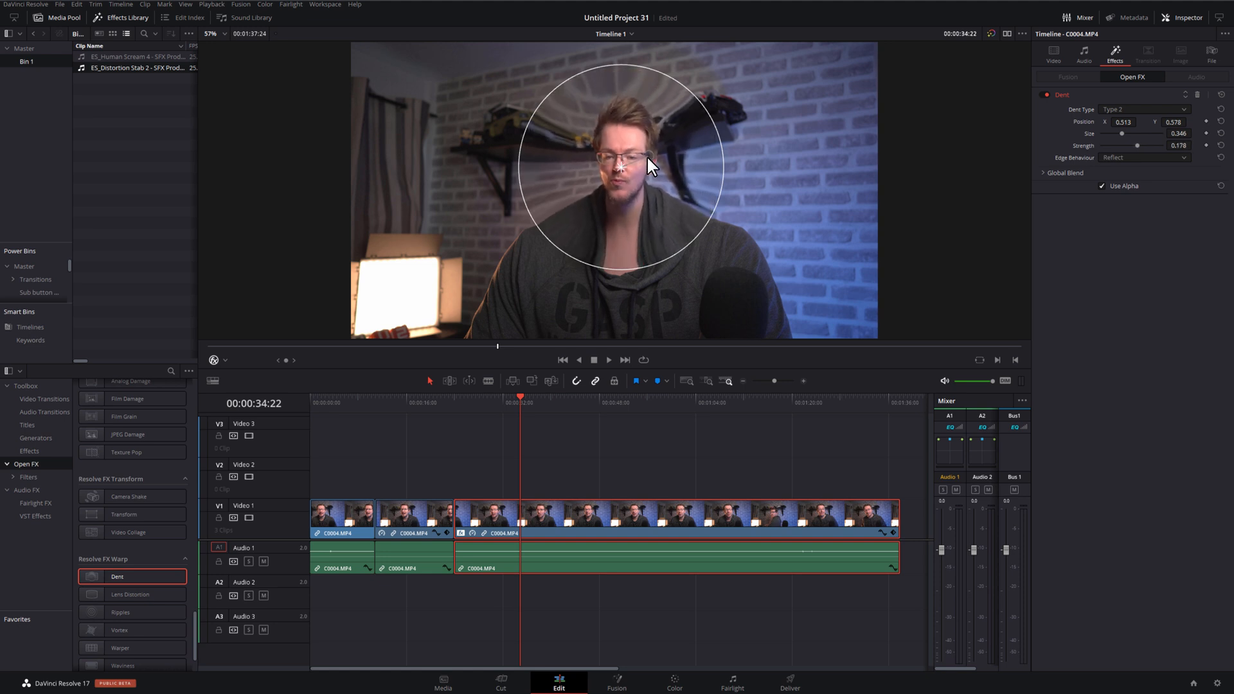
{"action": "left_click", "coordinate": [501, 399]}
{"action": "key", "text": "space"}
{"action": "key", "text": "space"}
Step: Enlarge the forehead with the Dent warp at position X 0.483, Y 0.710, size 0.378 and strength 0.474, and play it back without the overlay
{"action": "left_click_drag", "start_coordinate": [651, 153], "coordinate": [685, 136]}
{"action": "left_click_drag", "start_coordinate": [626, 166], "coordinate": [599, 123]}
{"action": "left_click_drag", "start_coordinate": [668, 100], "coordinate": [675, 96]}
{"action": "left_click_drag", "start_coordinate": [691, 176], "coordinate": [700, 184]}
{"action": "left_click_drag", "start_coordinate": [600, 129], "coordinate": [603, 128]}
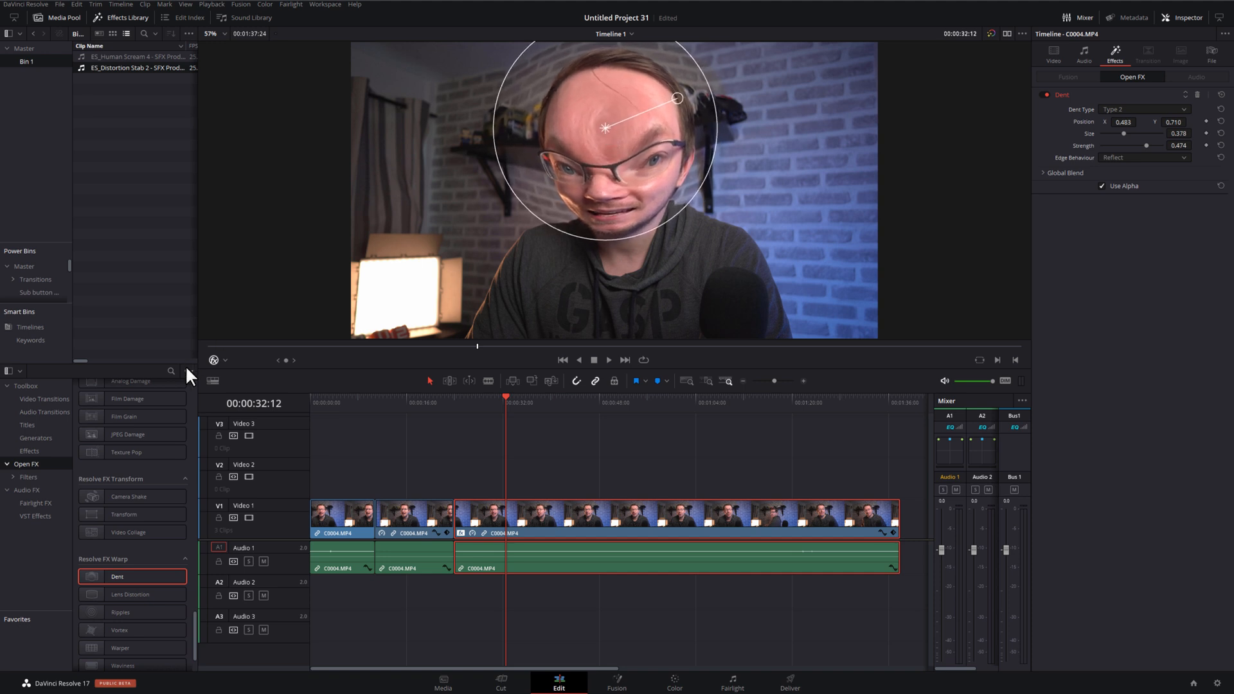
{"action": "left_click", "coordinate": [213, 360]}
{"action": "key", "text": "space"}
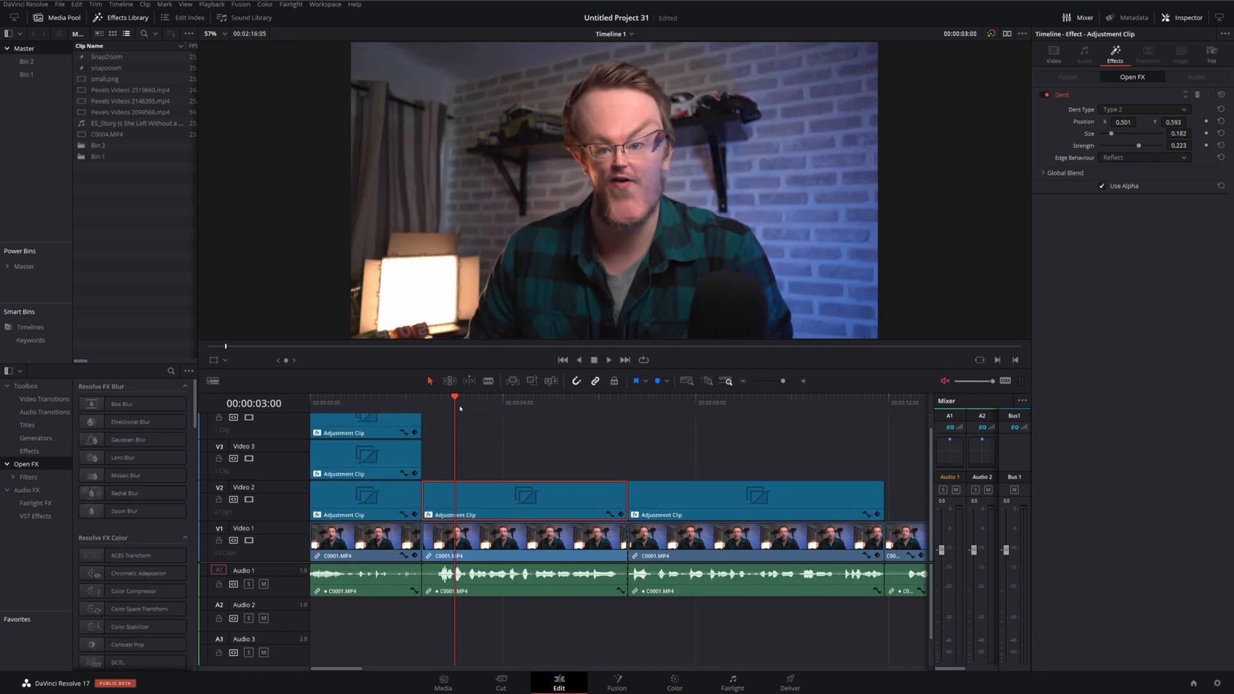
Step: Scrub through the adjustment clips above the C0001.MP4 footage to review the different Dent face warps
{"action": "left_click_drag", "start_coordinate": [471, 404], "coordinate": [678, 404]}
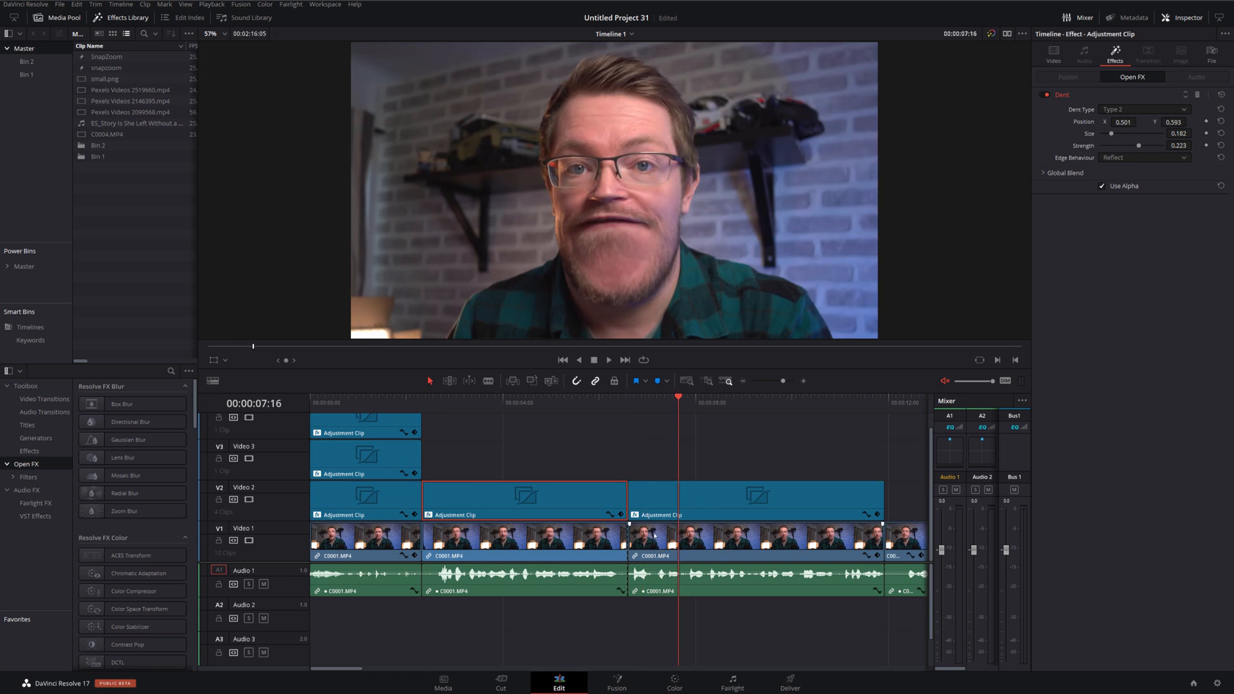
{"action": "left_click_drag", "start_coordinate": [678, 404], "coordinate": [361, 403]}
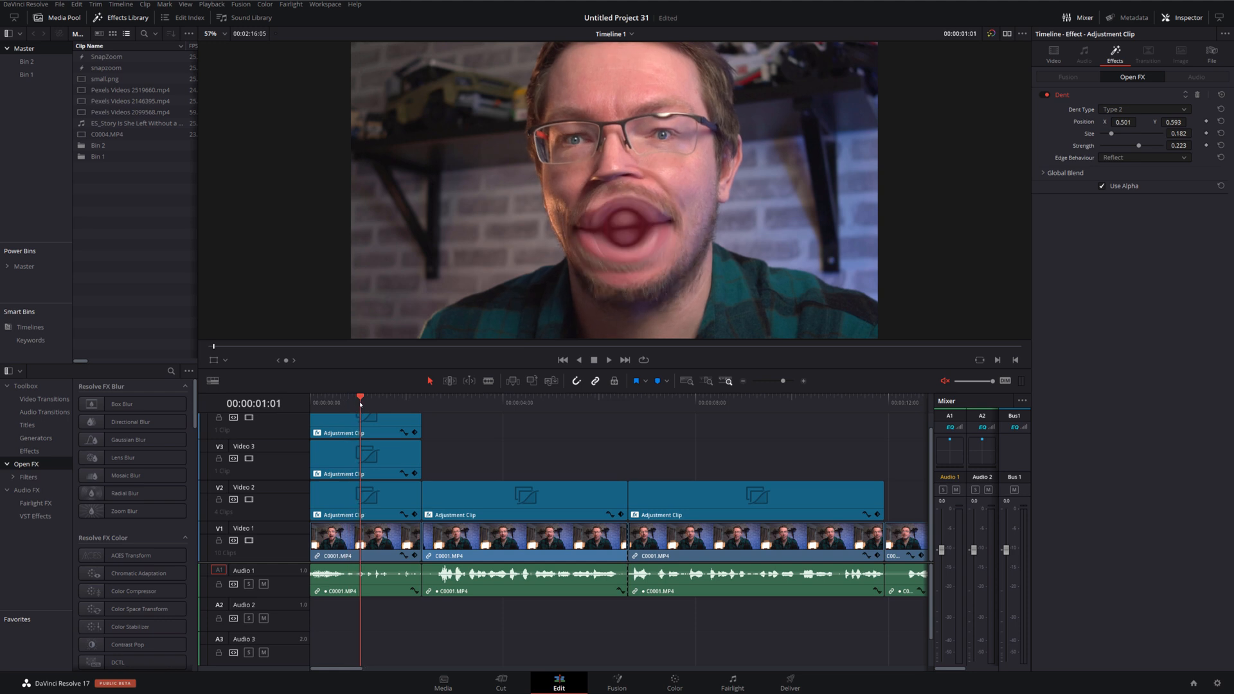